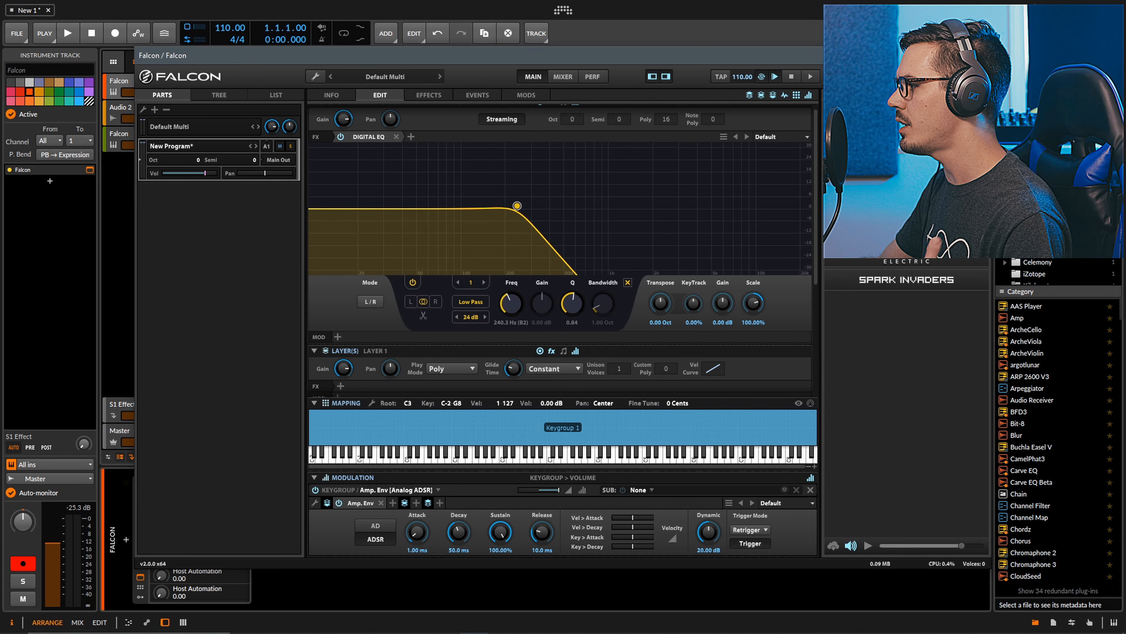
Close the Falcon plugin window and audition the bounced clip on the Audio 2 track
{"action": "left_click", "coordinate": [982, 56]}
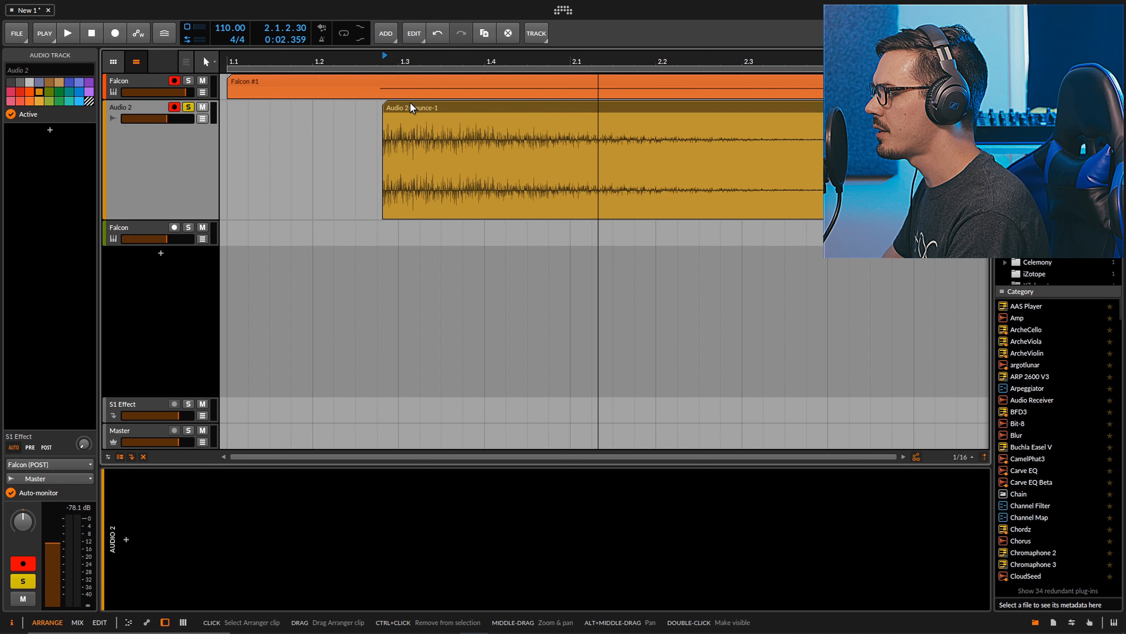
{"action": "key", "text": "space"}
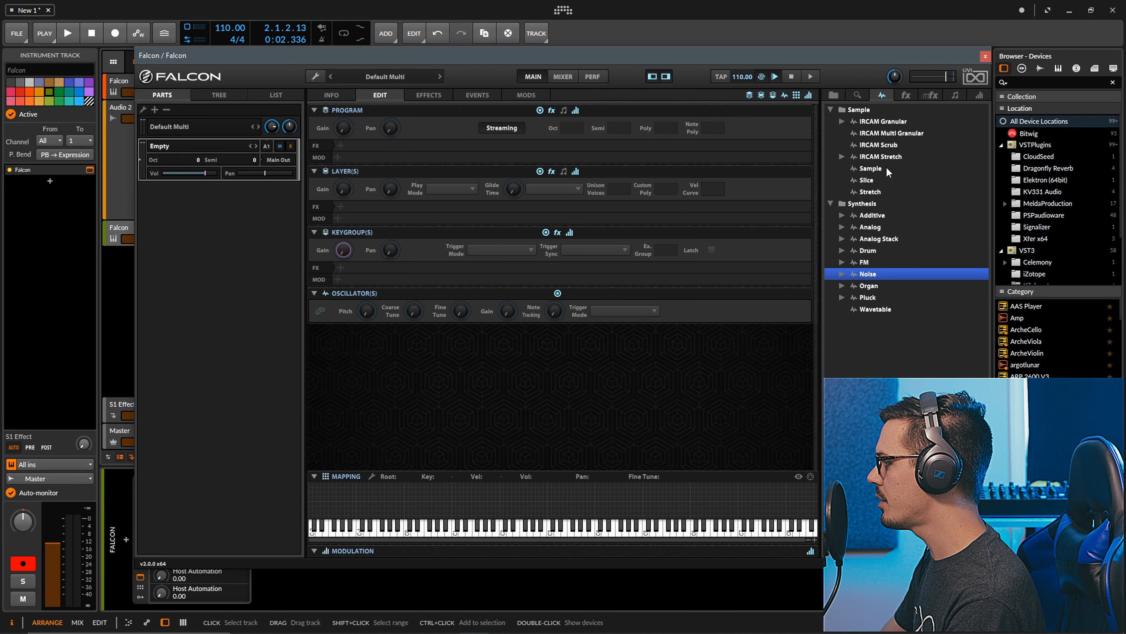
Add an Analog oscillator to the empty Falcon program and insert an IReverb as a program effect
{"action": "left_click_drag", "start_coordinate": [872, 230], "coordinate": [549, 488]}
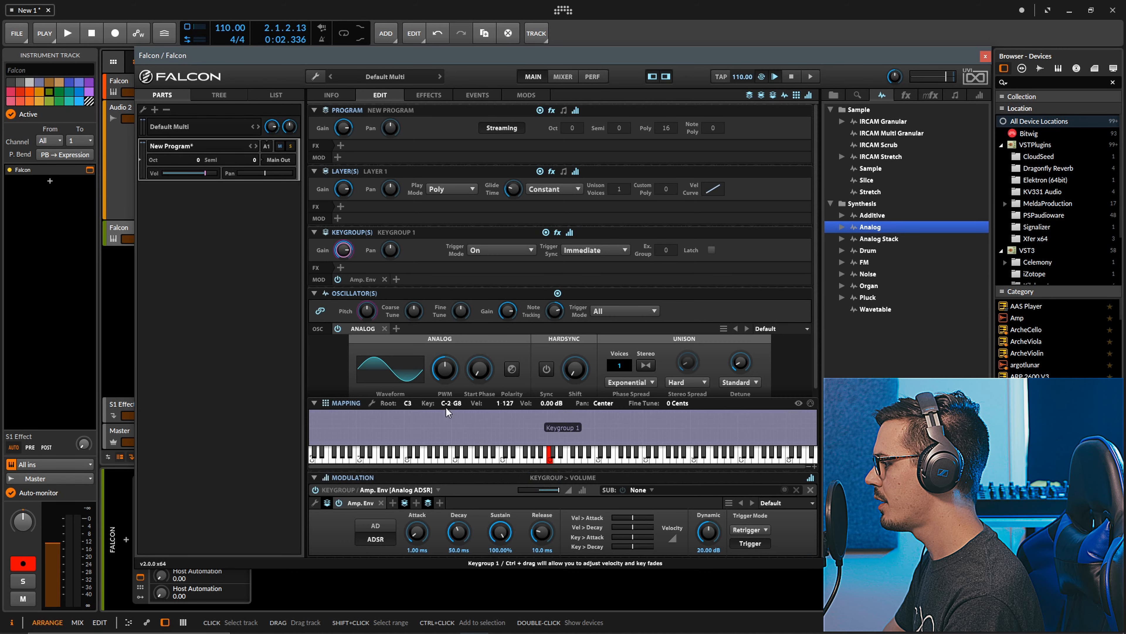
{"action": "left_click", "coordinate": [429, 95]}
{"action": "left_click", "coordinate": [906, 96]}
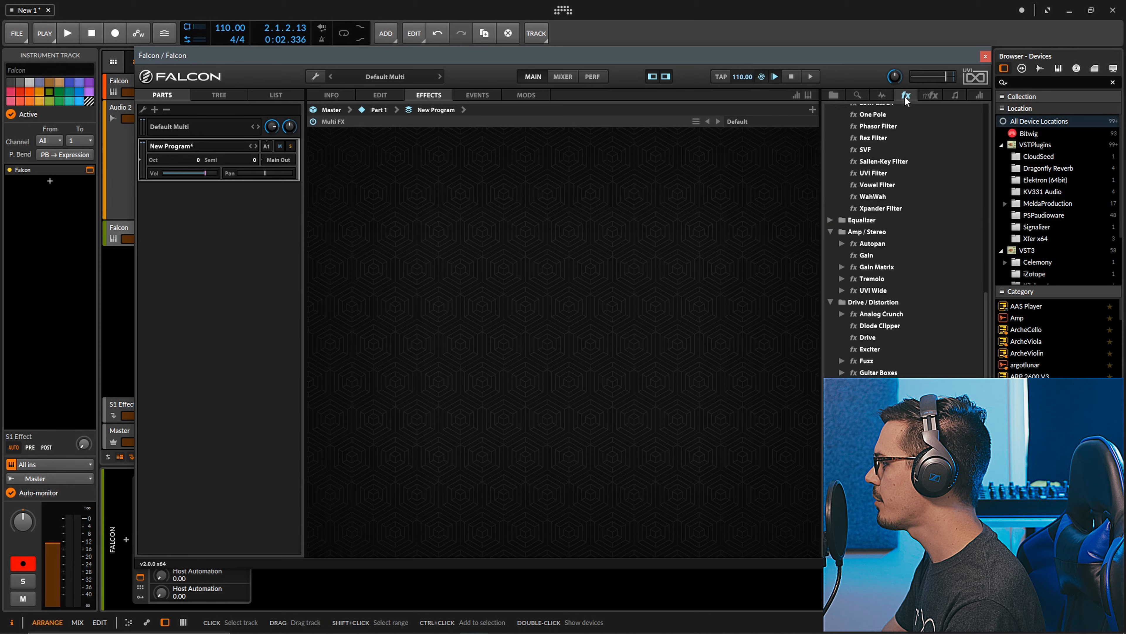
{"action": "scroll", "coordinate": [908, 289], "scroll_direction": "up", "scroll_amount": 10}
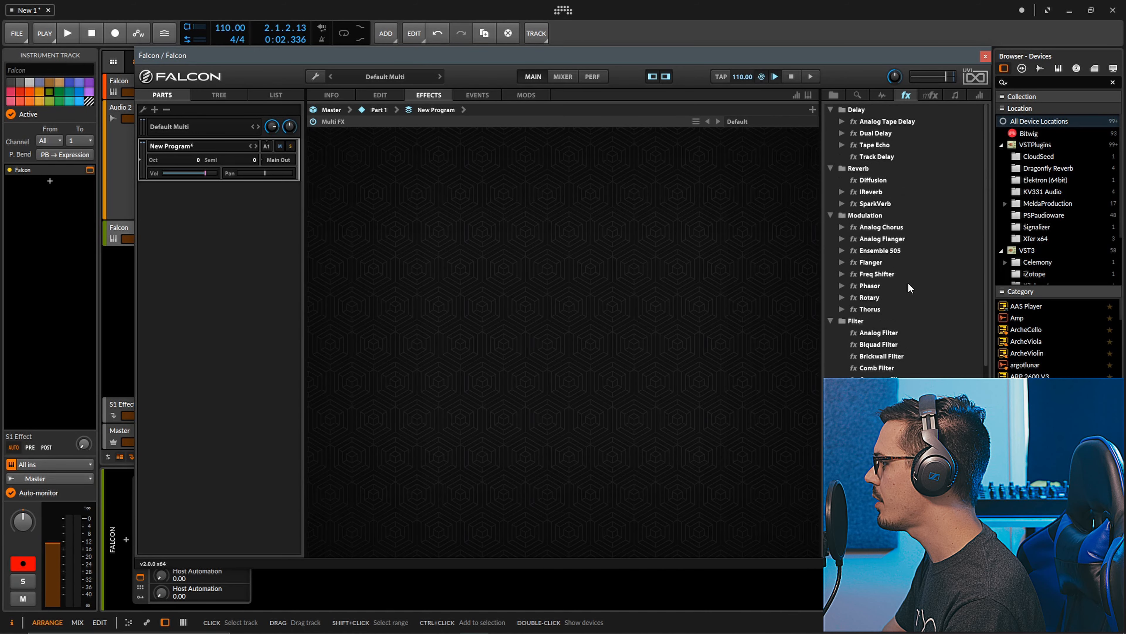
{"action": "left_click_drag", "start_coordinate": [873, 192], "coordinate": [590, 200]}
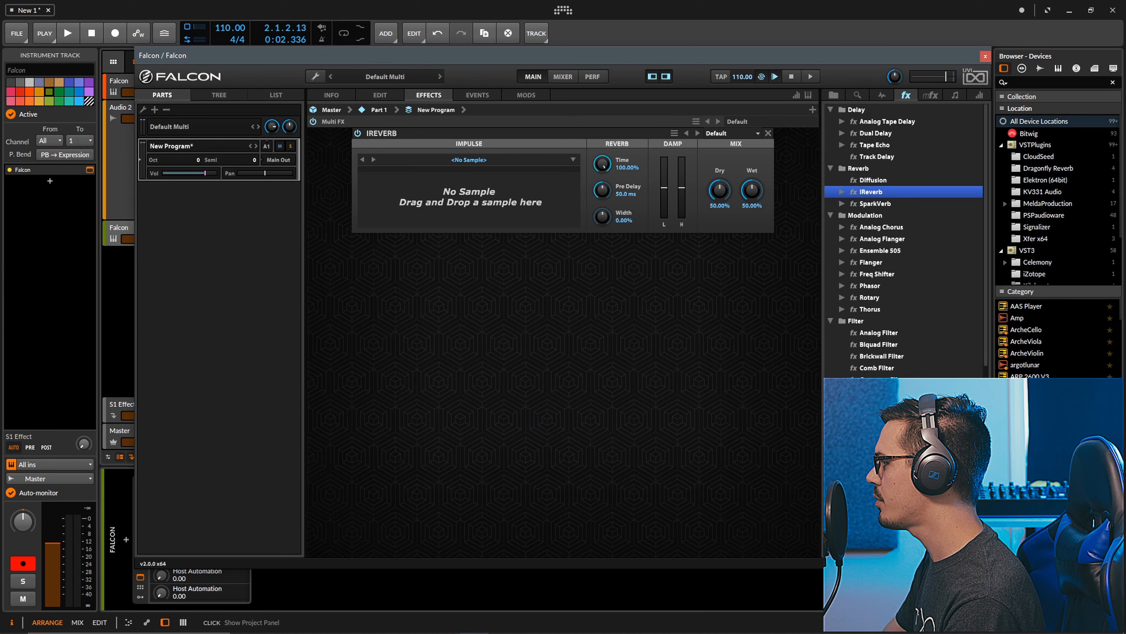
Load the project file Audio 2-bounce-1.wav as the IReverb impulse and set the reverb's wet level to 100%
{"action": "left_click", "coordinate": [1079, 622]}
{"action": "left_click", "coordinate": [1058, 69]}
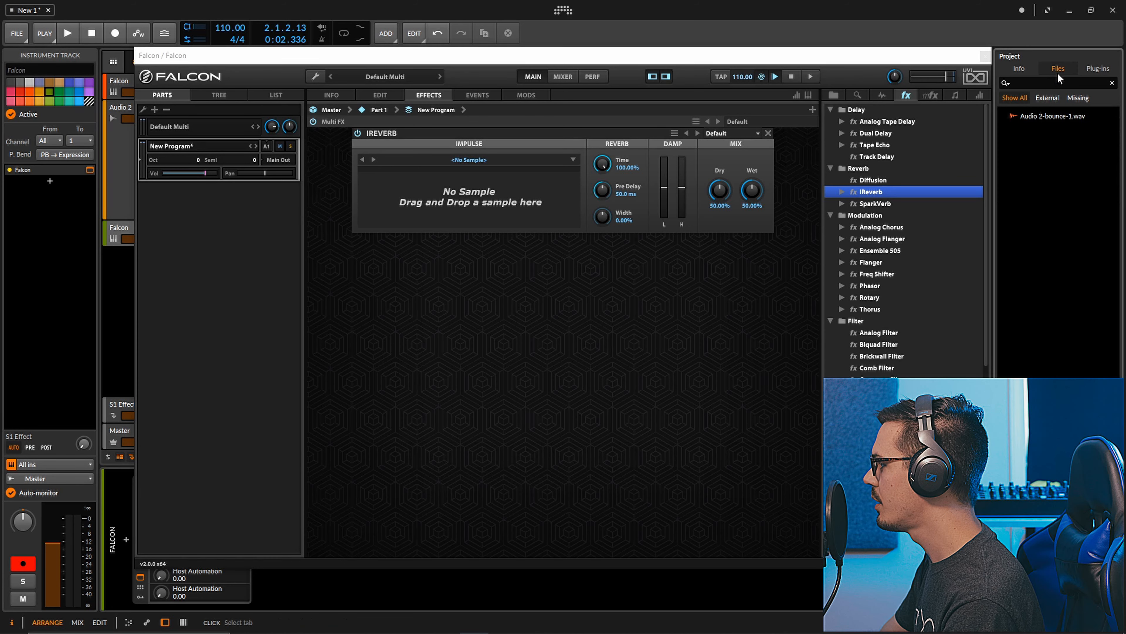
{"action": "left_click", "coordinate": [1042, 118]}
{"action": "left_click_drag", "start_coordinate": [1033, 120], "coordinate": [528, 208]}
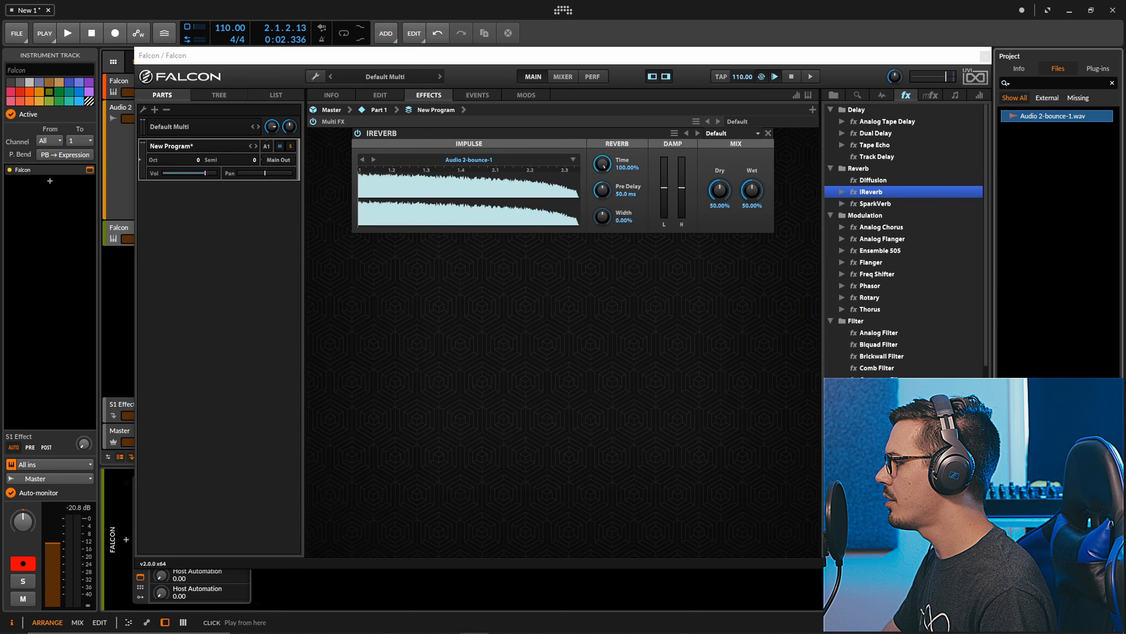
{"action": "left_click_drag", "start_coordinate": [738, 188], "coordinate": [724, 95]}
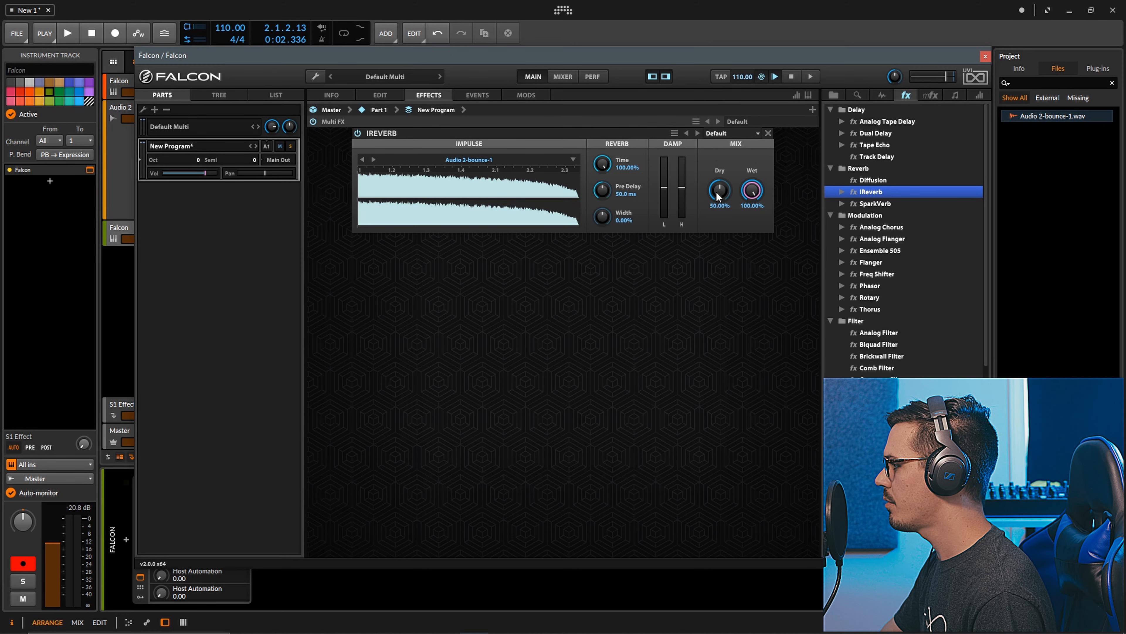
Set the keygroup amp envelope's attack to 790 ms and release to 652 ms, and adjust the Analog oscillator's unison stereo settings
{"action": "left_click", "coordinate": [380, 97]}
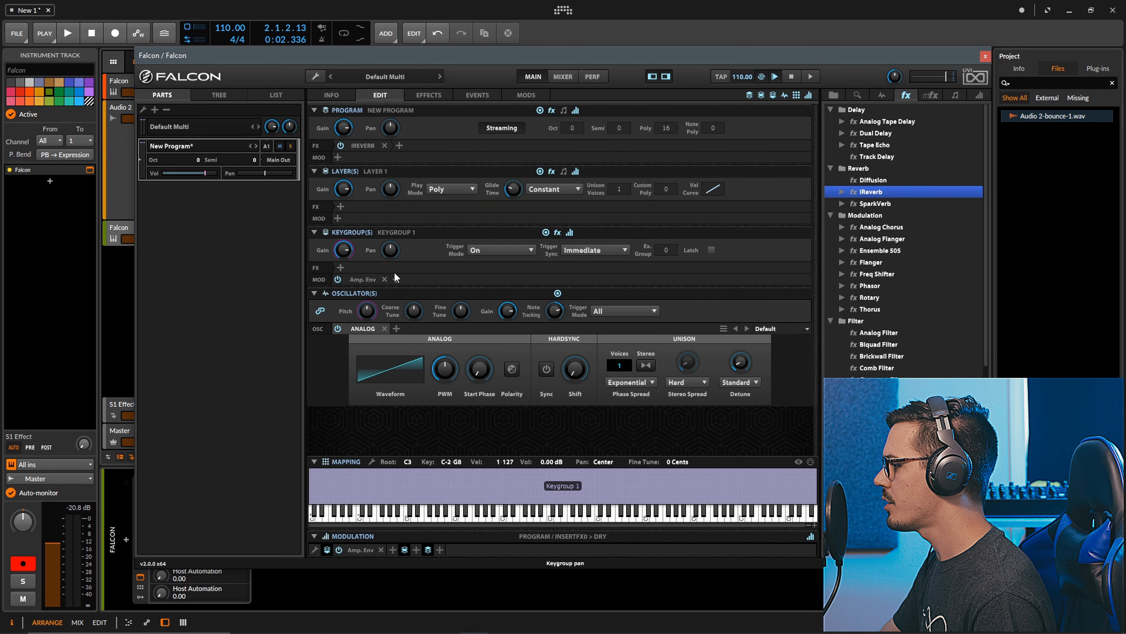
{"action": "left_click", "coordinate": [363, 279]}
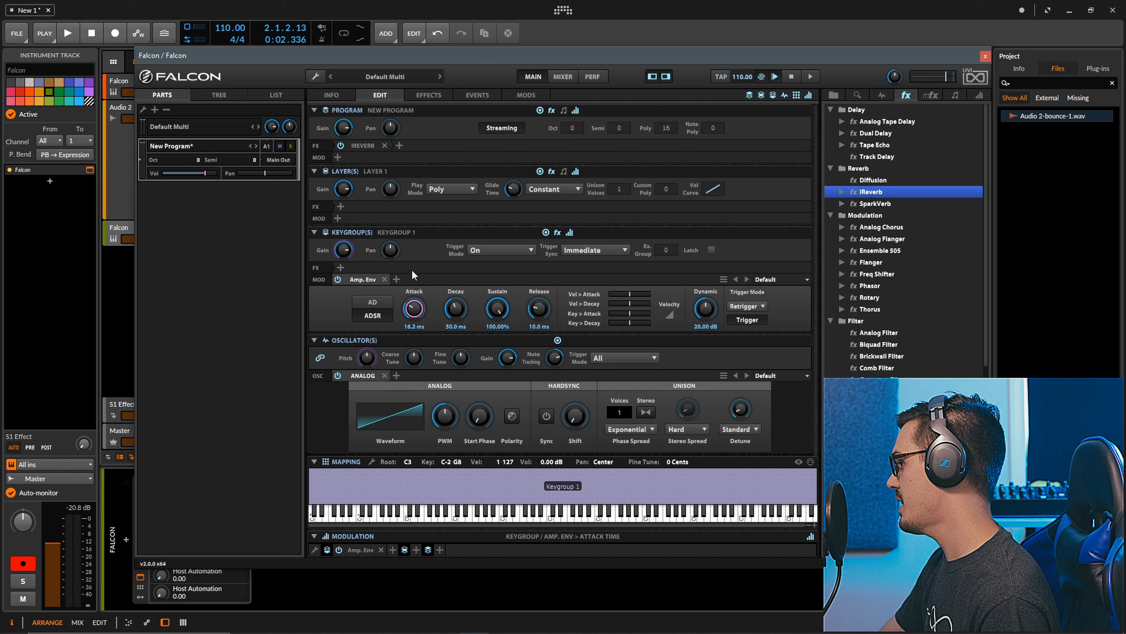
{"action": "left_click", "coordinate": [537, 311]}
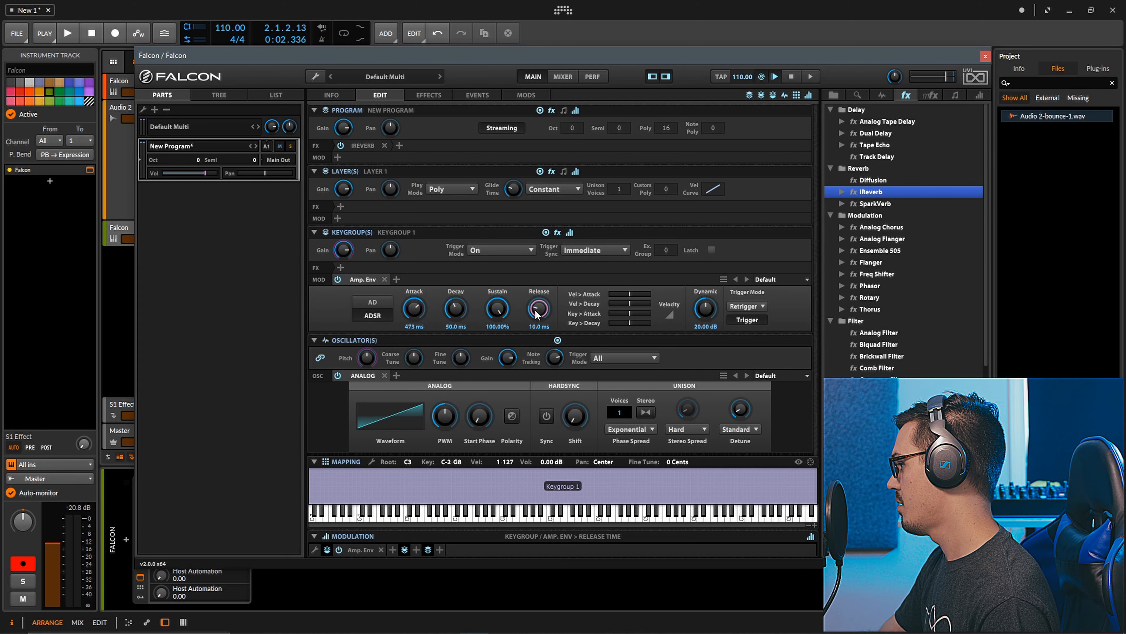
{"action": "left_click_drag", "start_coordinate": [423, 315], "coordinate": [416, 305]}
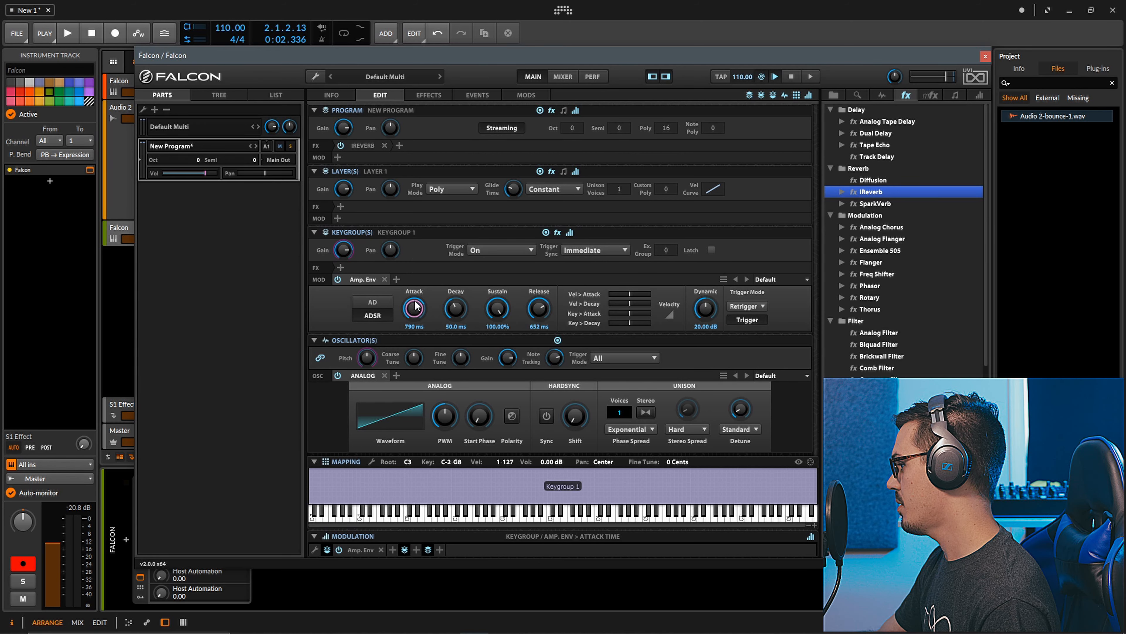
{"action": "left_click", "coordinate": [644, 412]}
{"action": "left_click", "coordinate": [687, 404]}
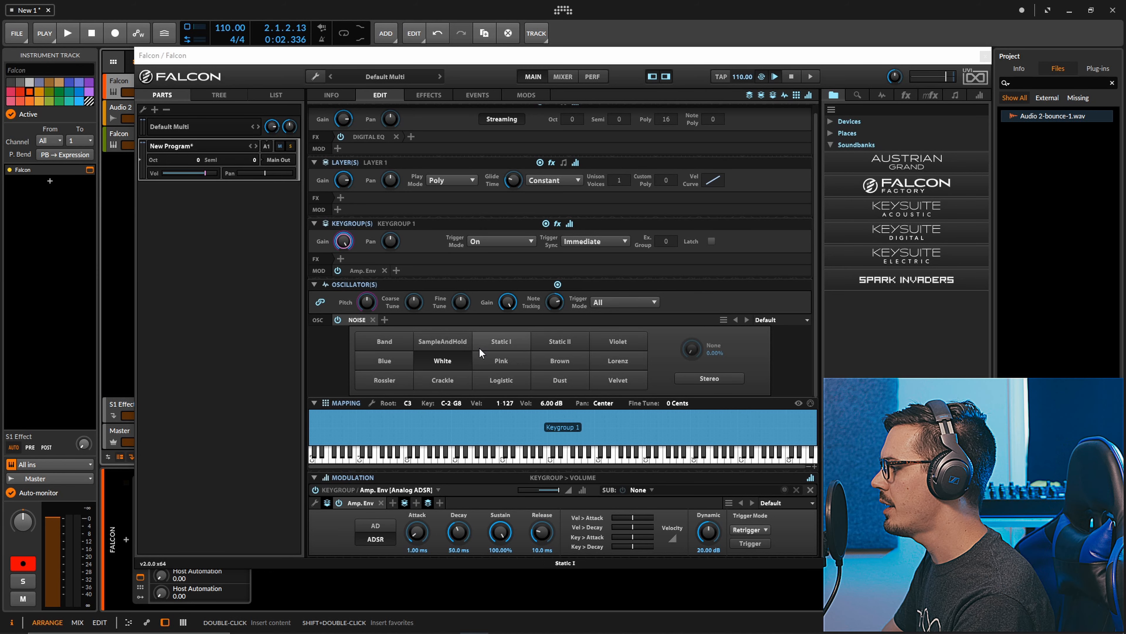
Switch the noise oscillator's type to Dust and close the Falcon window
{"action": "left_click", "coordinate": [564, 377]}
{"action": "left_click", "coordinate": [985, 56]}
Extend the Falcon #1 clip past bar 8 and make its G3 note span from bar 2 to bar 8
{"action": "left_click_drag", "start_coordinate": [404, 63], "coordinate": [462, 108]}
{"action": "double_click", "coordinate": [339, 79]}
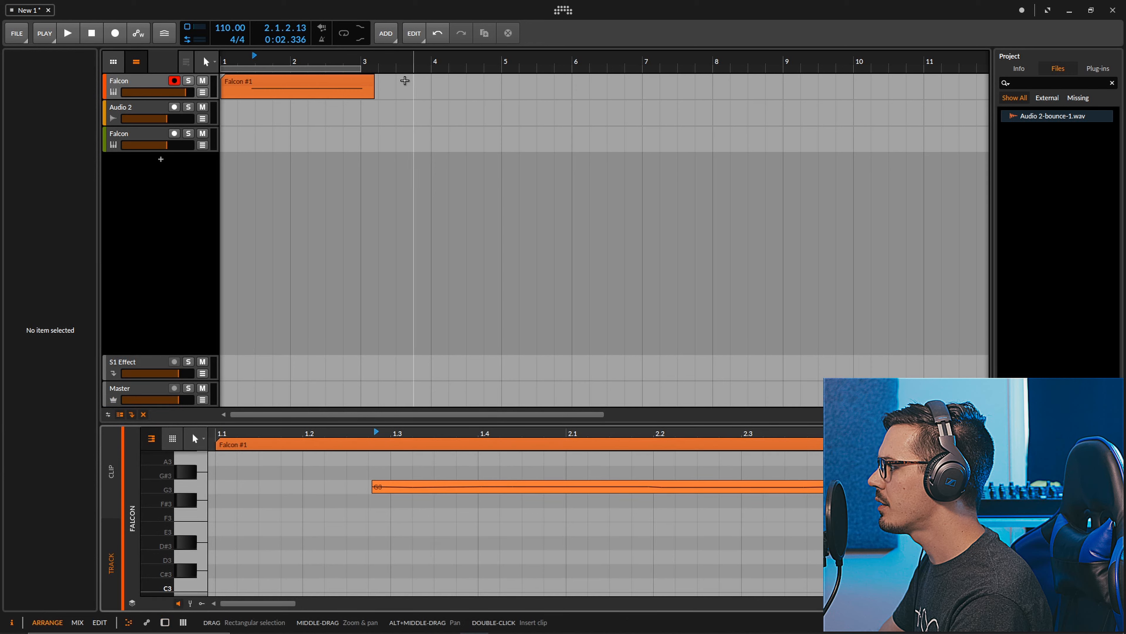
{"action": "right_click", "coordinate": [375, 76]}
{"action": "double_click", "coordinate": [351, 82]}
{"action": "left_click_drag", "start_coordinate": [387, 493], "coordinate": [722, 444]}
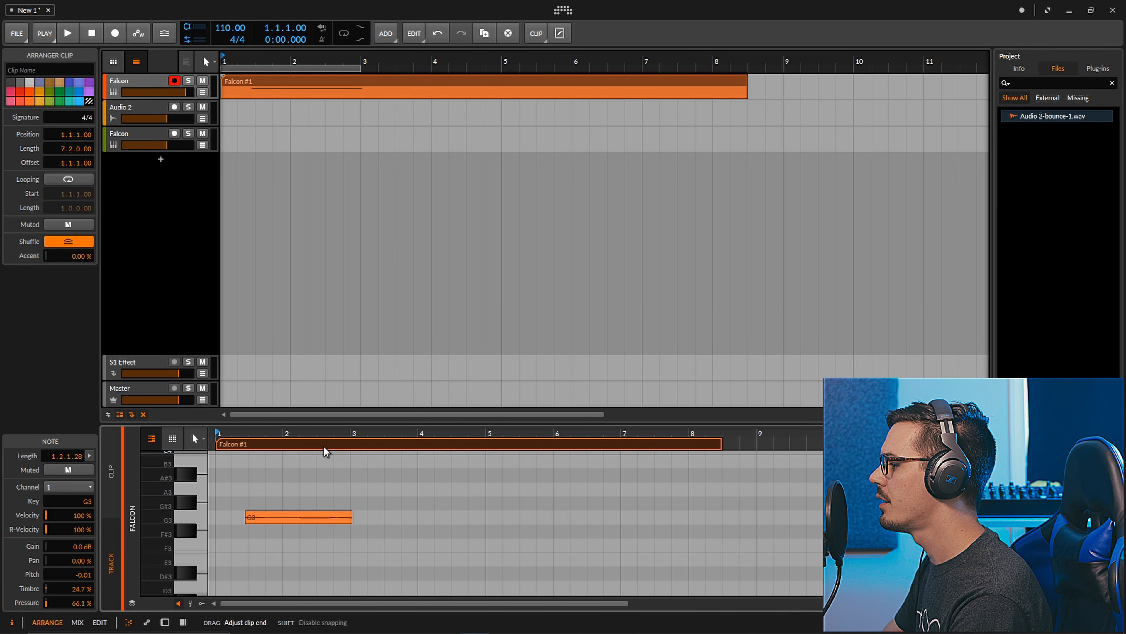
{"action": "left_click_drag", "start_coordinate": [293, 516], "coordinate": [690, 516]}
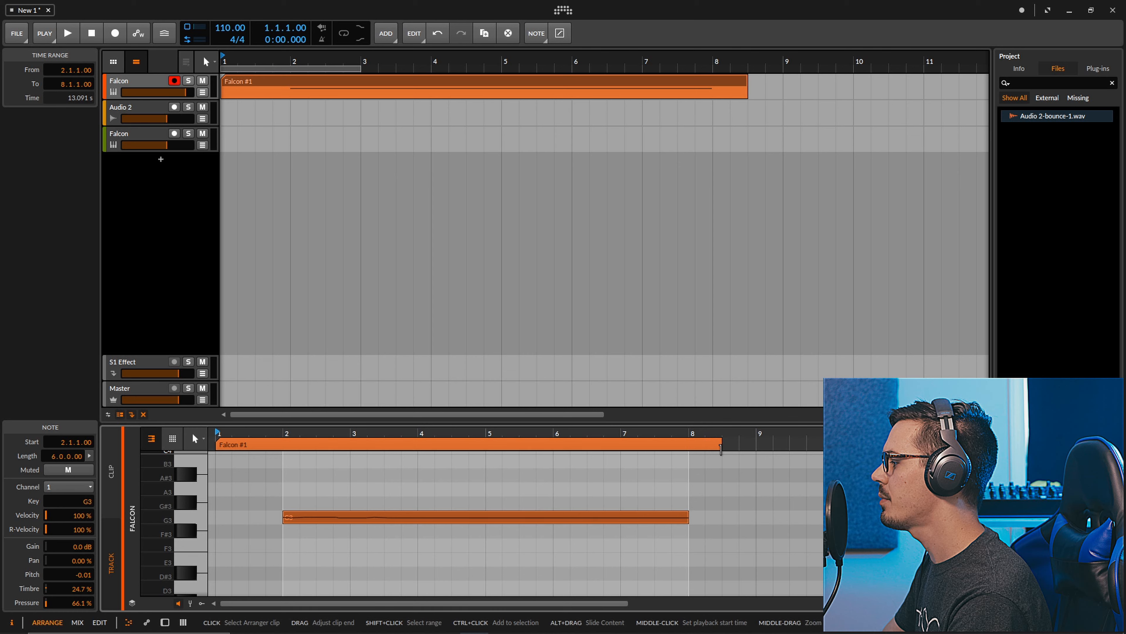
Trim the Falcon #1 clip to run from bar 2 to bar 8 and set the playback start to bar 2
{"action": "left_click_drag", "start_coordinate": [716, 446], "coordinate": [688, 443]}
{"action": "left_click_drag", "start_coordinate": [215, 445], "coordinate": [268, 445]}
{"action": "left_click", "coordinate": [278, 445]}
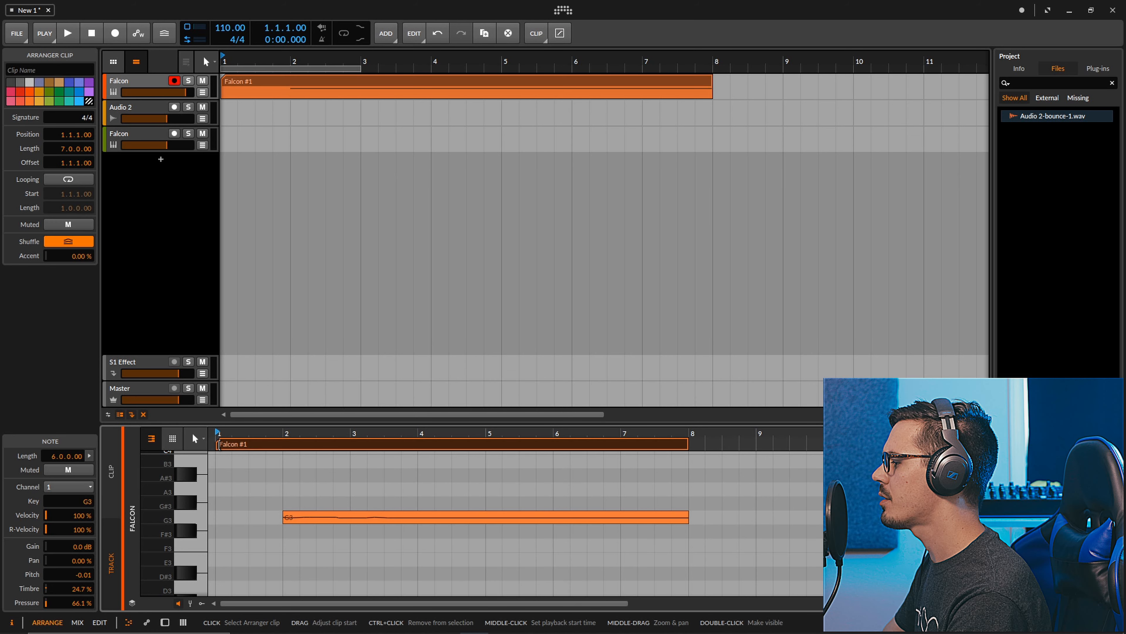
{"action": "left_click_drag", "start_coordinate": [222, 91], "coordinate": [291, 91]}
{"action": "left_click", "coordinate": [290, 60]}
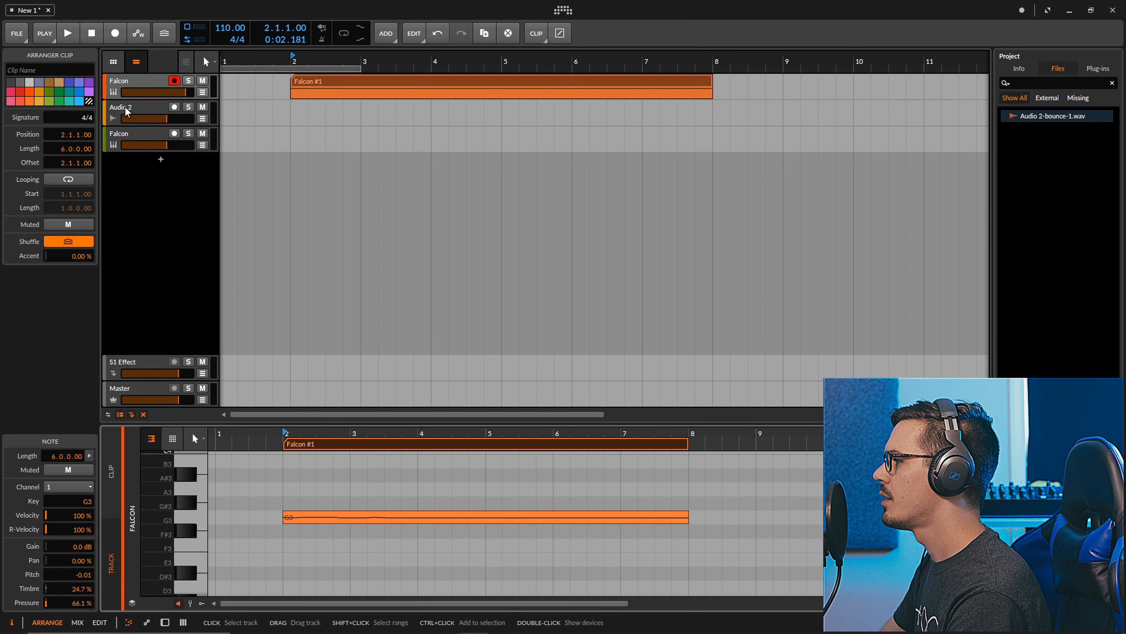
Reopen Falcon on the first track and raise the Dust noise density to about 43.6% during playback
{"action": "left_click", "coordinate": [147, 87]}
{"action": "left_click", "coordinate": [90, 170]}
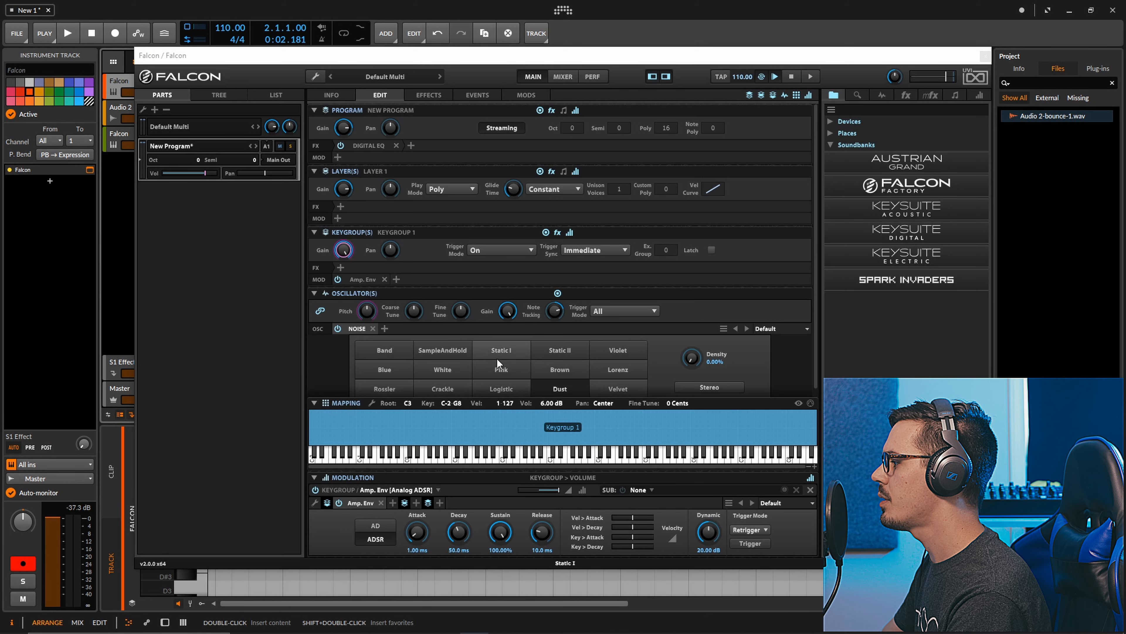
{"action": "scroll", "coordinate": [497, 359], "scroll_direction": "down", "scroll_amount": 1}
{"action": "key", "text": "space"}
{"action": "scroll", "coordinate": [680, 356], "scroll_direction": "up", "scroll_amount": 1}
{"action": "left_click_drag", "start_coordinate": [680, 356], "coordinate": [689, 293]}
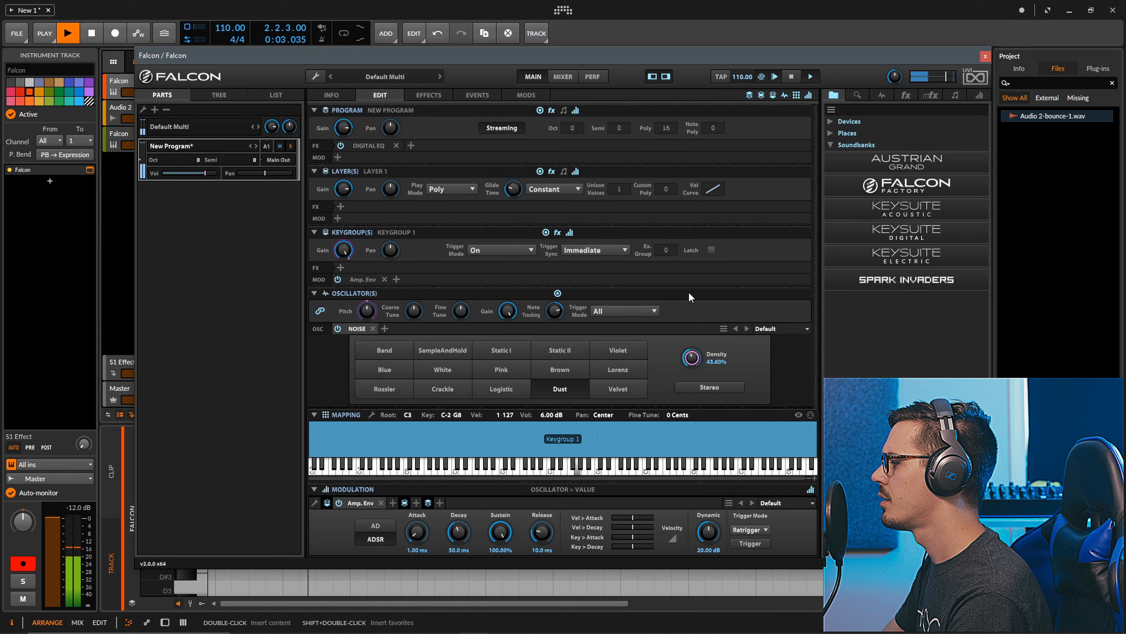
Remove the Digital EQ, toggle the noise oscillator's Stereo option, and lower the Dust density to about 23.2% while auditioning it
{"action": "left_click", "coordinate": [396, 145]}
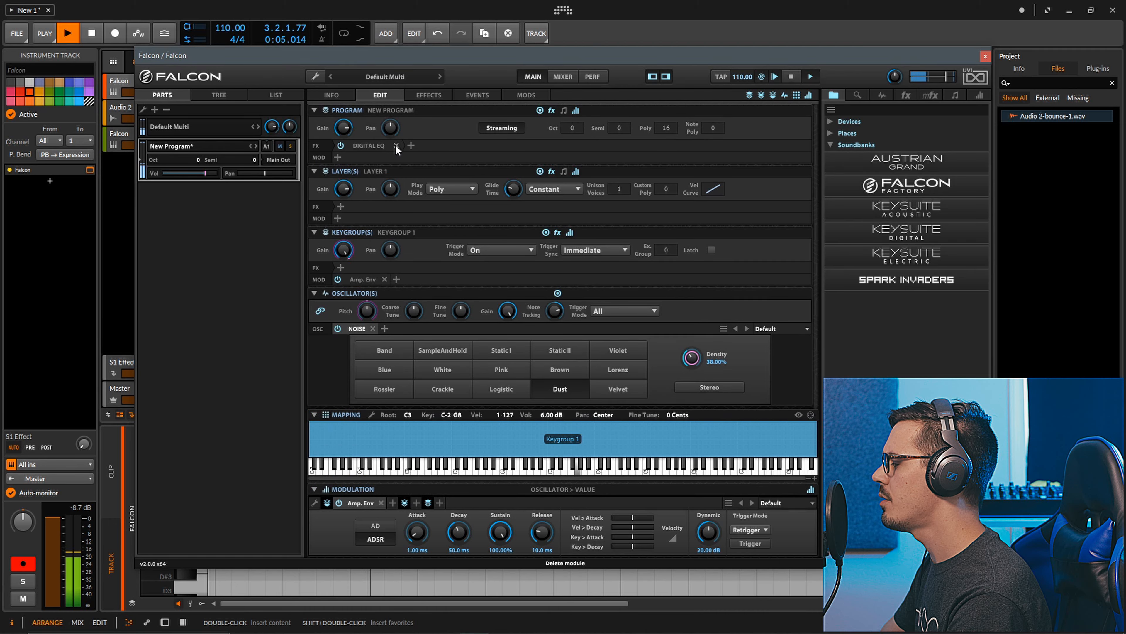
{"action": "left_click_drag", "start_coordinate": [693, 363], "coordinate": [694, 380]}
{"action": "left_click", "coordinate": [703, 388]}
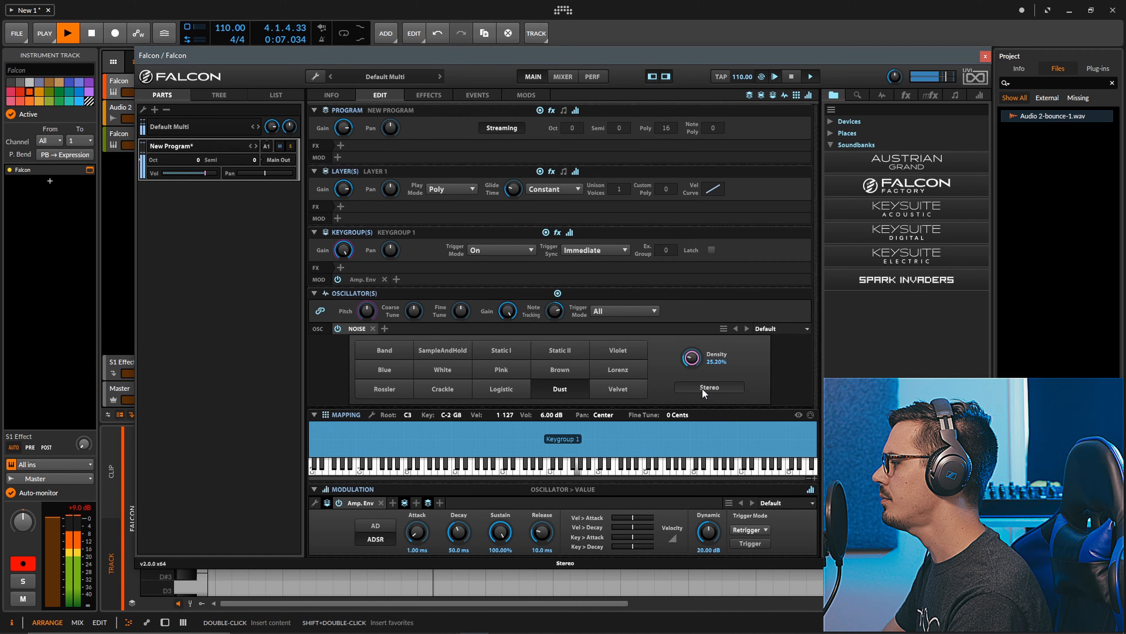
{"action": "key", "text": "space"}
{"action": "key", "text": "space"}
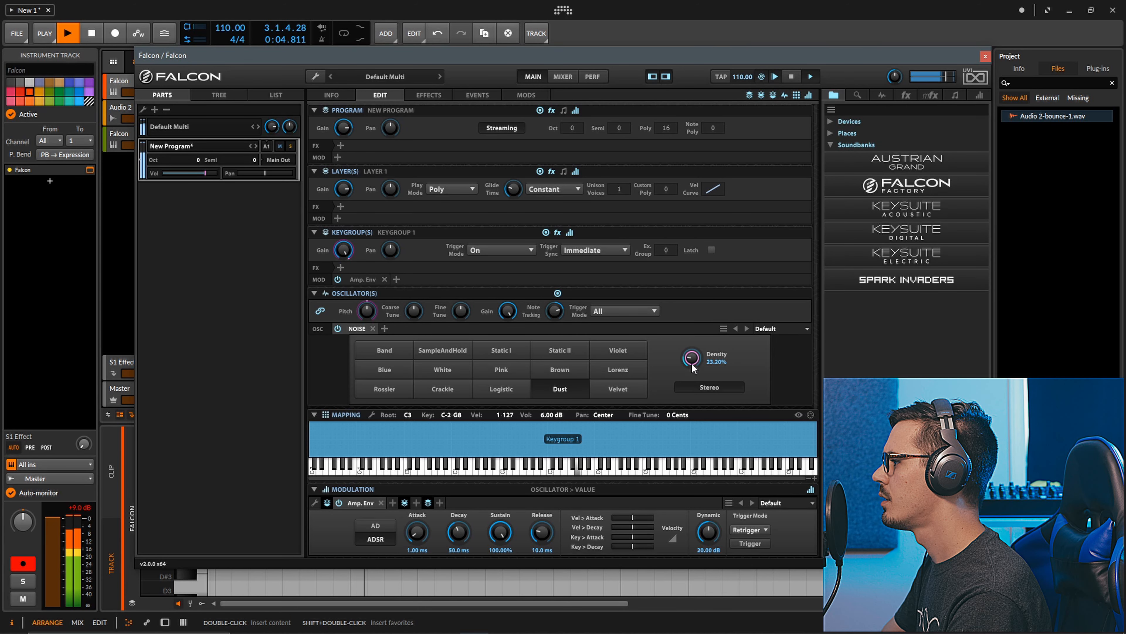
{"action": "key", "text": "space"}
Show the program's effects page together with the list of available effects in Falcon
{"action": "left_click", "coordinate": [448, 96]}
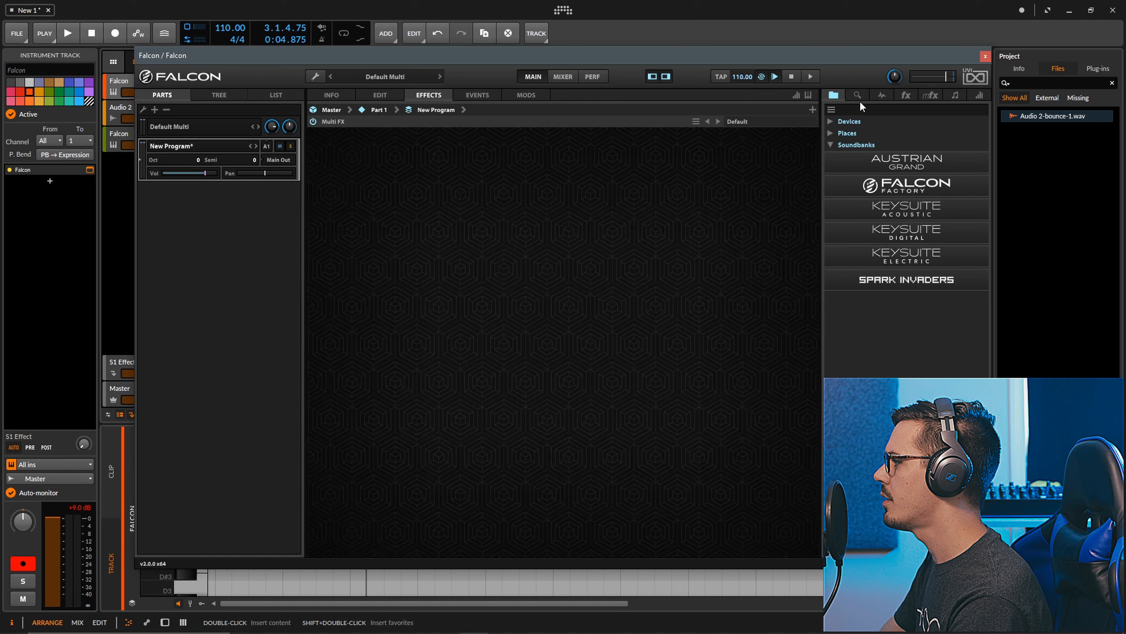
{"action": "left_click", "coordinate": [902, 98]}
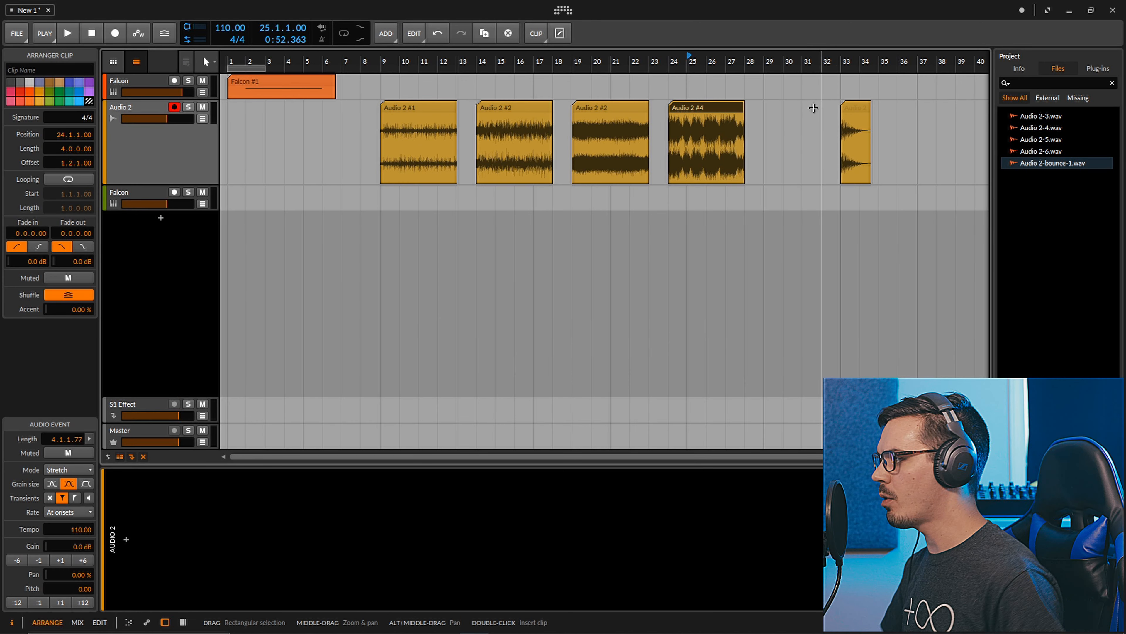
Listen to the four recorded Audio 2 clips in turn, starting playback at bars 9, 14, 19 and 24
{"action": "left_click", "coordinate": [391, 65]}
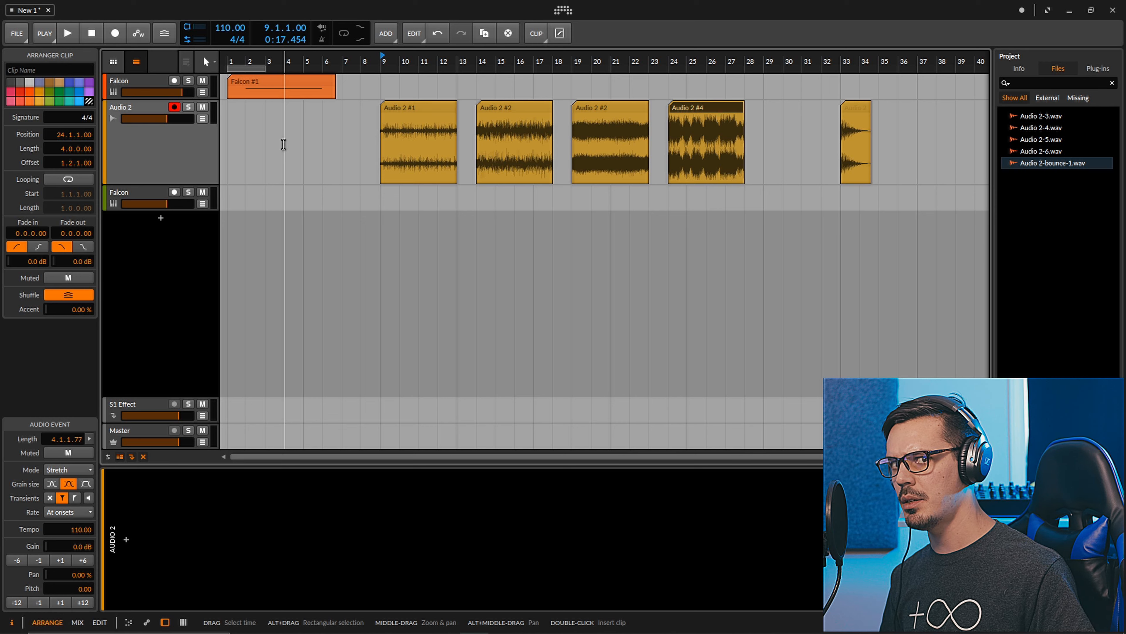
{"action": "key", "text": "space"}
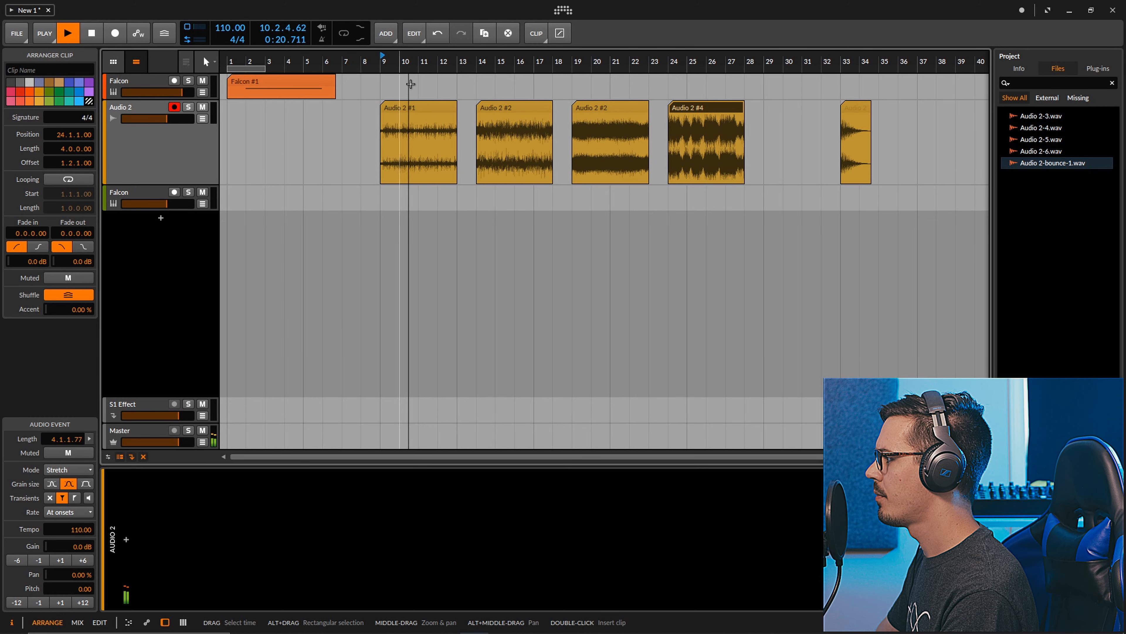
{"action": "left_click", "coordinate": [475, 62]}
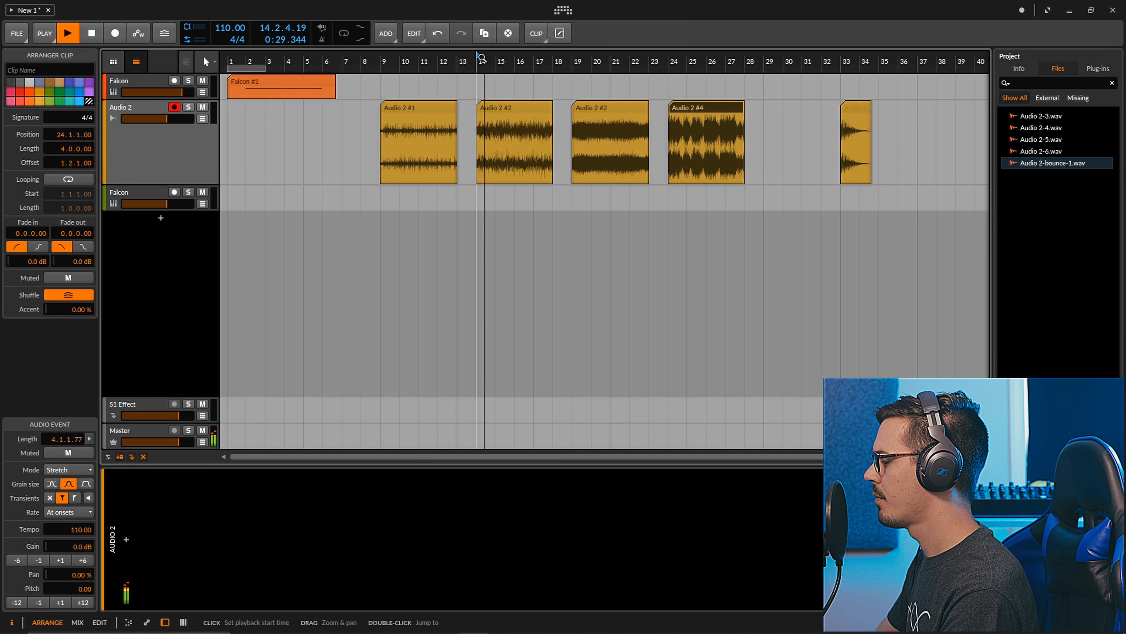
{"action": "left_click", "coordinate": [573, 57]}
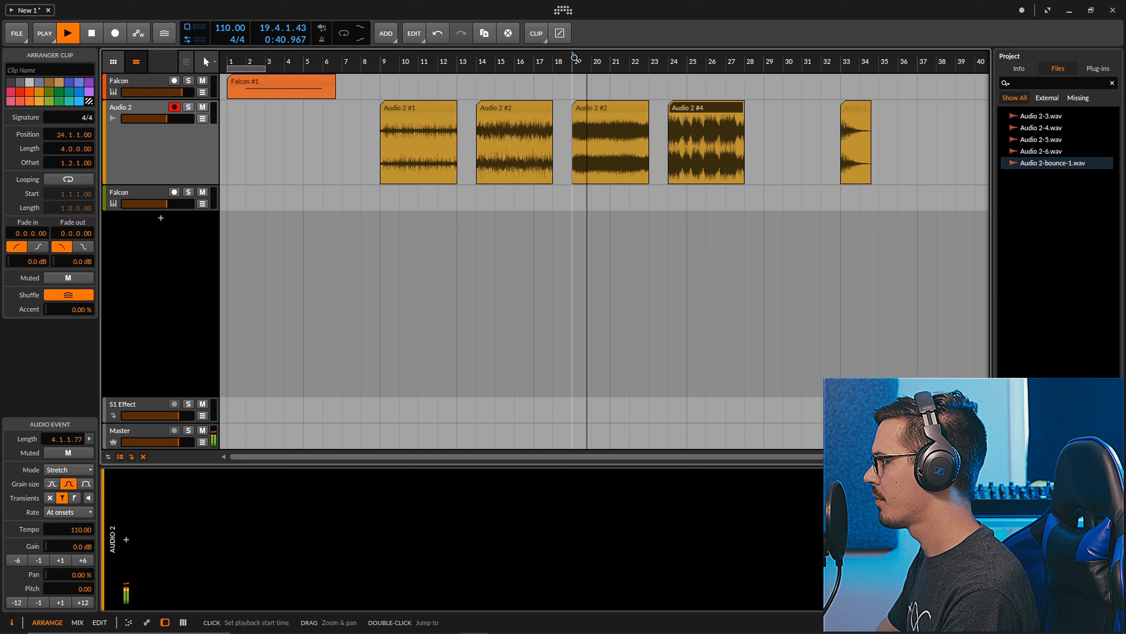
{"action": "left_click", "coordinate": [668, 57]}
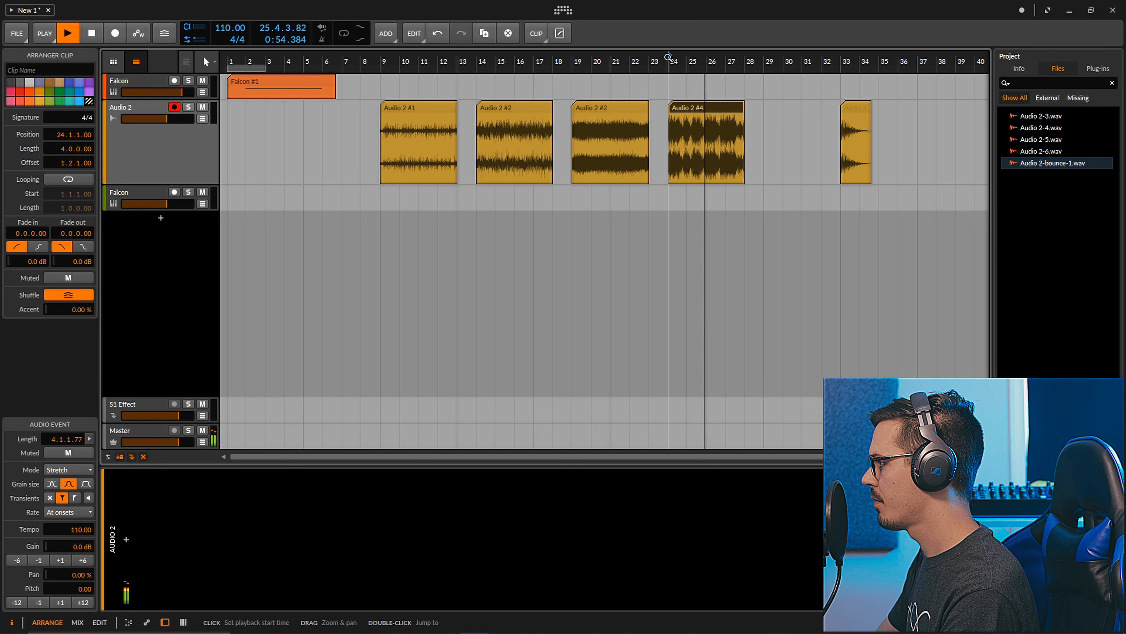
{"action": "key", "text": "space"}
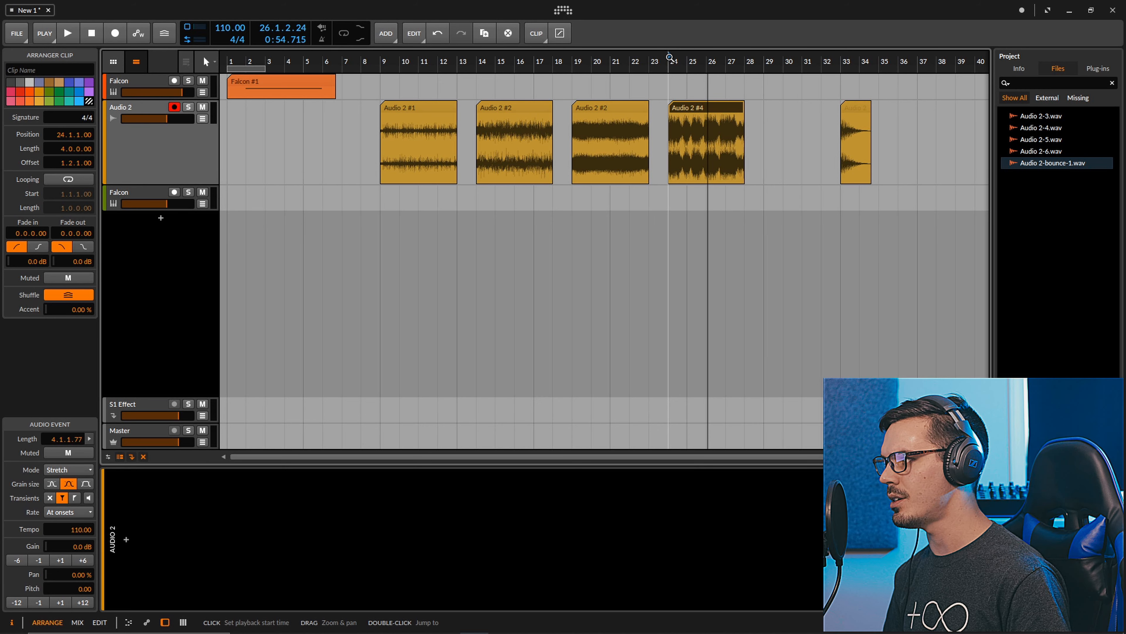
Select the recorded Audio 2 clips one after another from the third back to the first at bar 9
{"action": "left_click_drag", "start_coordinate": [670, 58], "coordinate": [750, 107]}
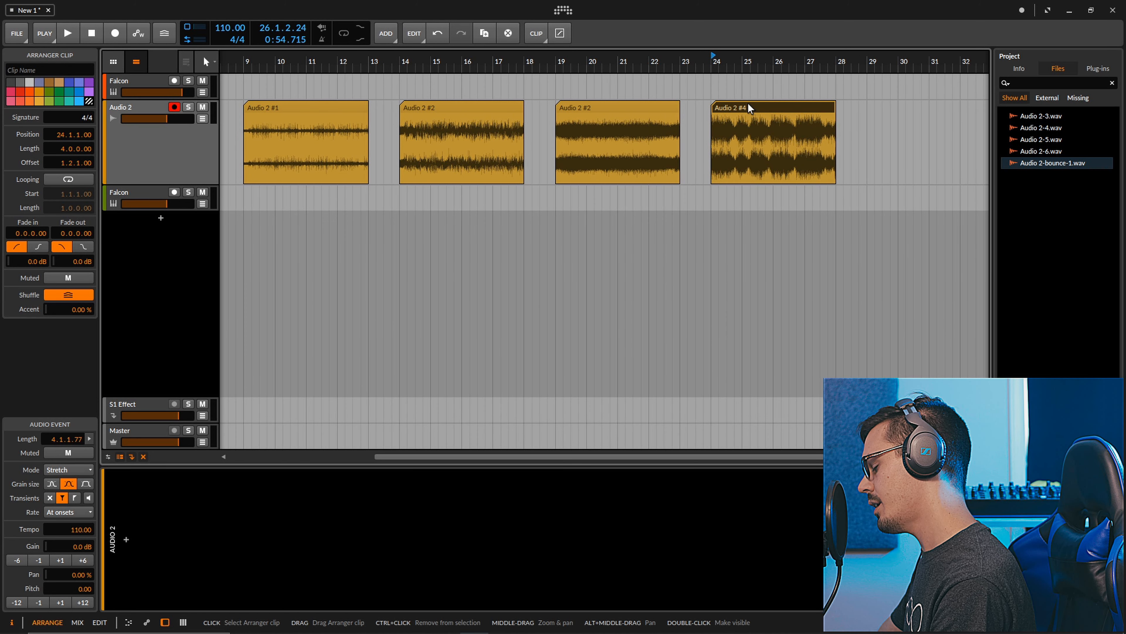
{"action": "left_click", "coordinate": [647, 108]}
{"action": "left_click", "coordinate": [508, 110]}
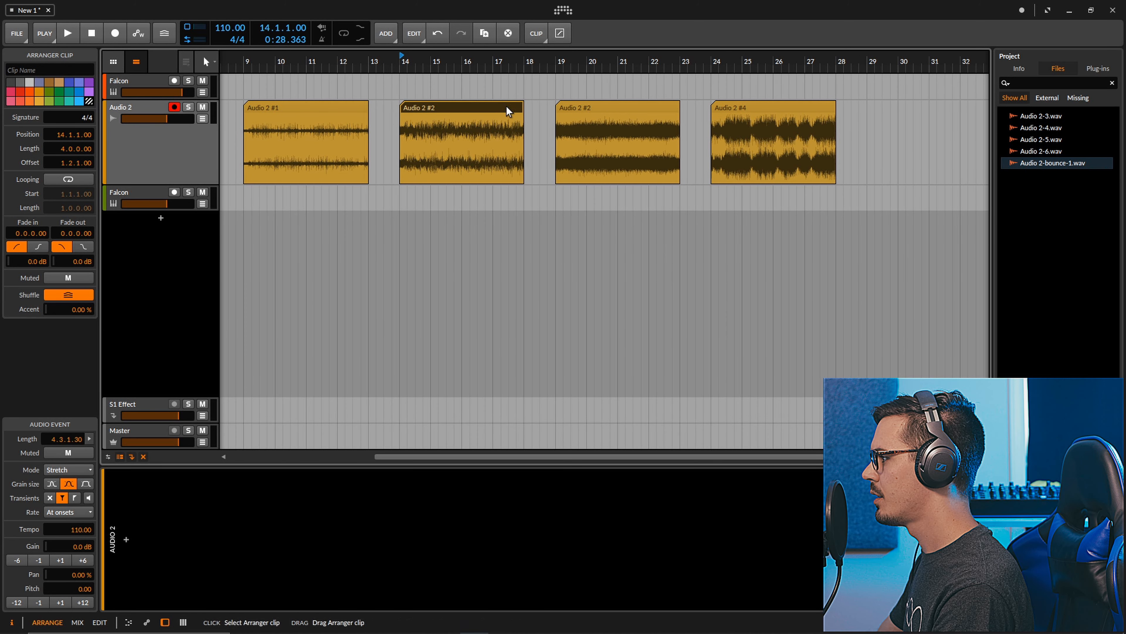
{"action": "left_click", "coordinate": [321, 112]}
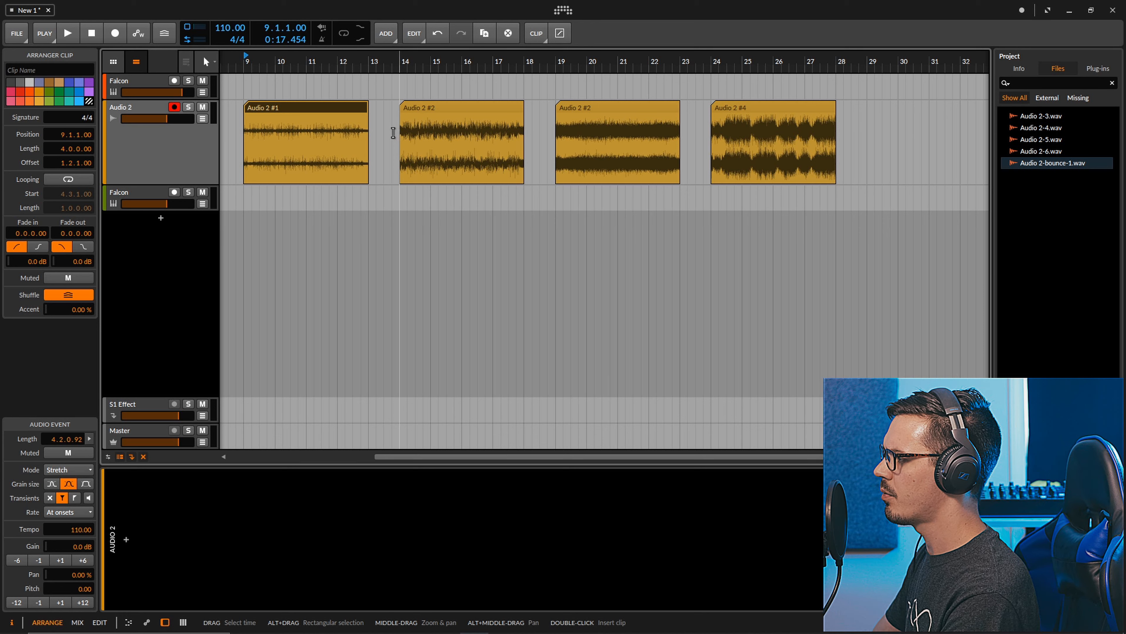
Give each of the four Audio 2 clips a fade-out over its full length and bounce them all in place
{"action": "left_click_drag", "start_coordinate": [365, 112], "coordinate": [293, 125]}
{"action": "left_click_drag", "start_coordinate": [521, 113], "coordinate": [401, 117]}
{"action": "left_click_drag", "start_coordinate": [677, 118], "coordinate": [532, 120]}
{"action": "left_click_drag", "start_coordinate": [834, 114], "coordinate": [656, 131]}
{"action": "left_click_drag", "start_coordinate": [870, 95], "coordinate": [314, 118]}
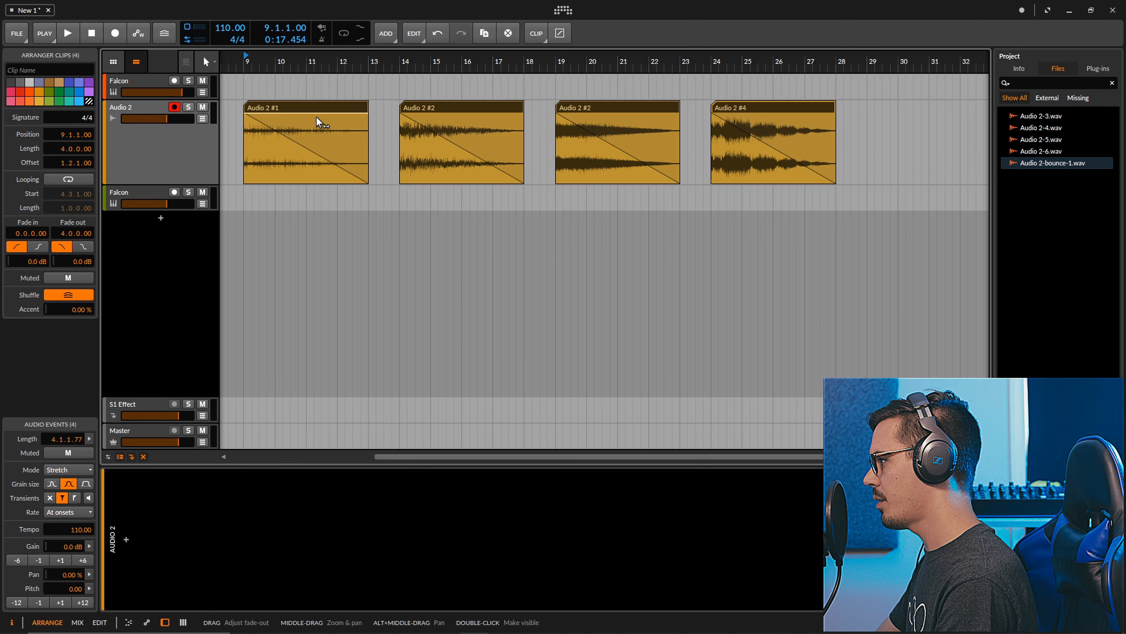
{"action": "key", "text": "ctrl+b"}
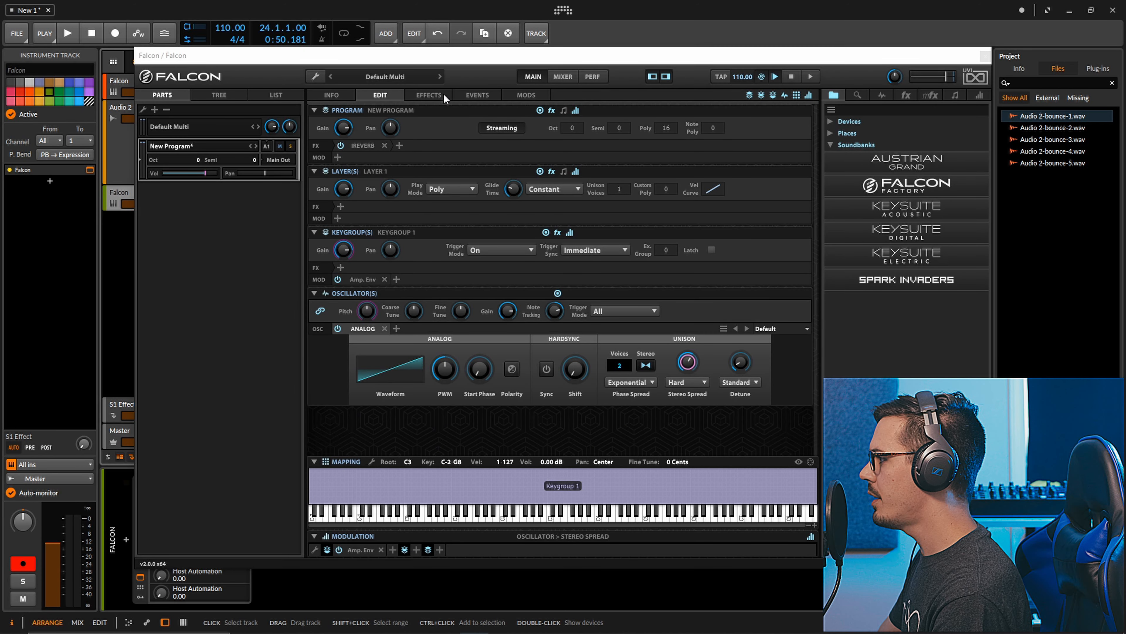
Load Audio 2-bounce-2 as the IReverb impulse, and set the reverb's width to 100% and pre-delay to 0 ms
{"action": "left_click", "coordinate": [443, 96]}
{"action": "left_click_drag", "start_coordinate": [511, 57], "coordinate": [491, 51]}
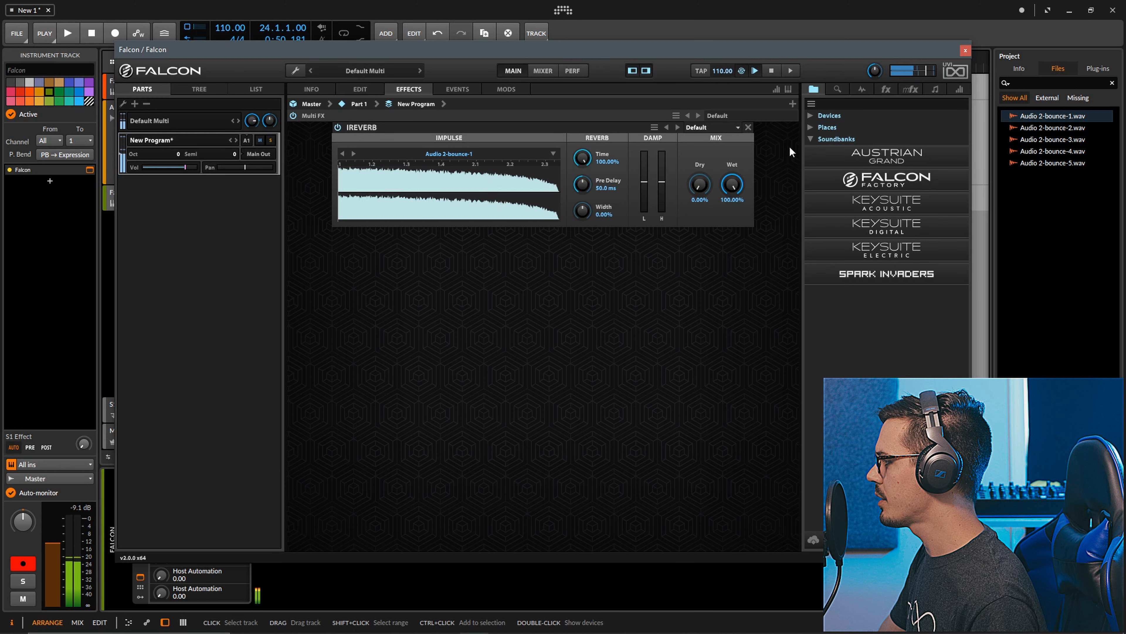
{"action": "left_click", "coordinate": [1044, 127]}
{"action": "left_click_drag", "start_coordinate": [1048, 134], "coordinate": [485, 177]}
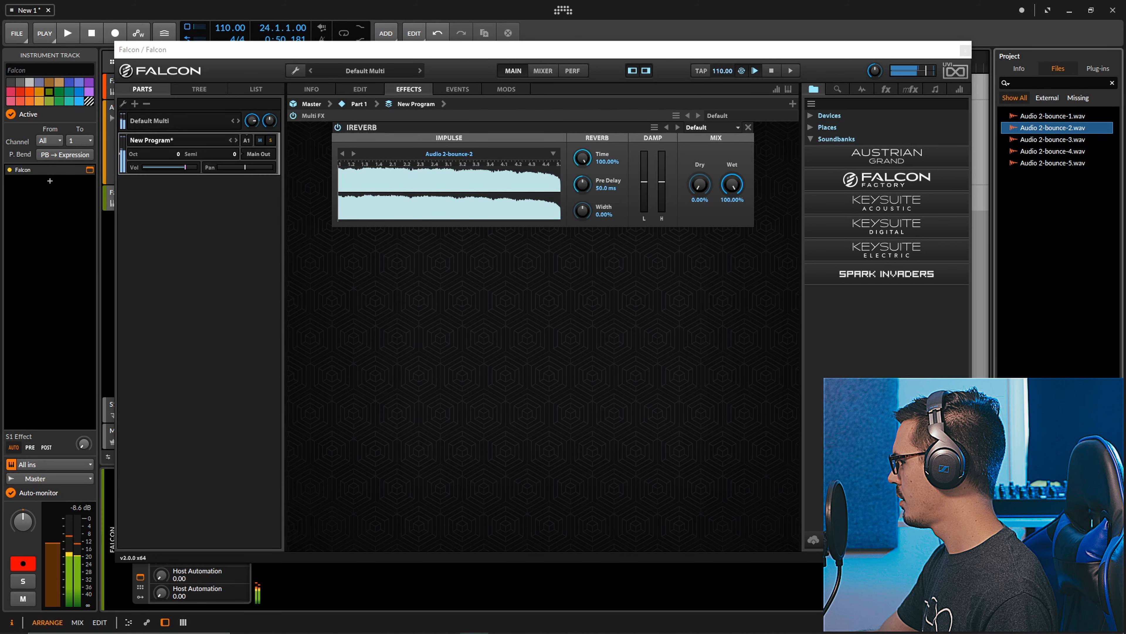
{"action": "left_click_drag", "start_coordinate": [581, 211], "coordinate": [580, 184]}
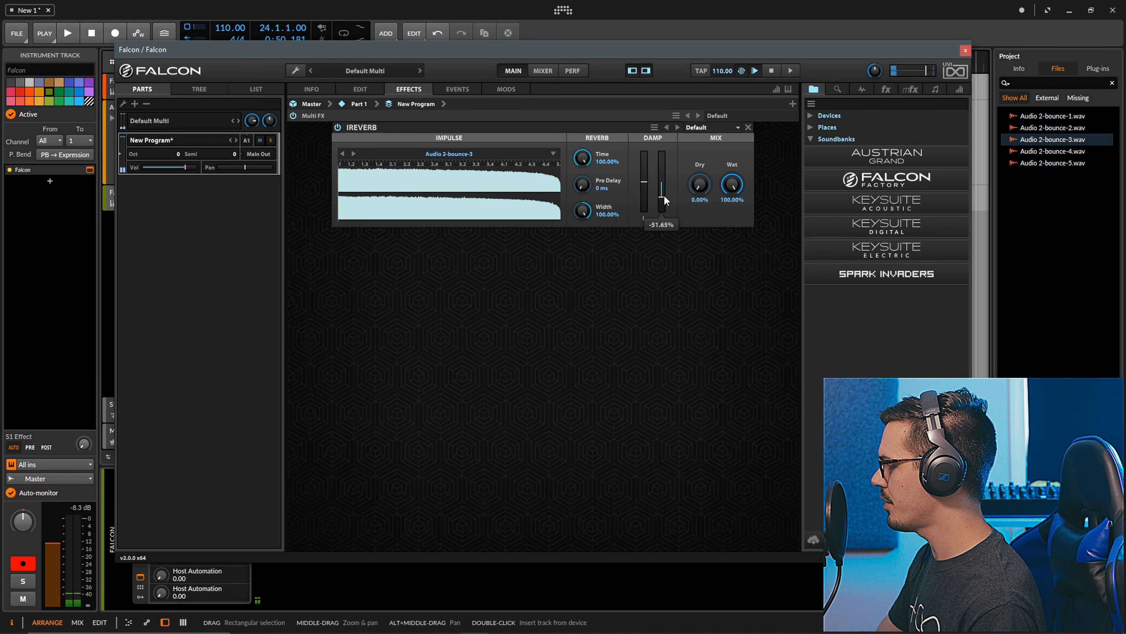
Try Audio 2-bounce-4 and load Audio 2-bounce-5 as the IReverb impulse, and reset the second Damp slider to 0%
{"action": "left_click", "coordinate": [1047, 154]}
{"action": "left_click_drag", "start_coordinate": [1045, 158], "coordinate": [486, 183]}
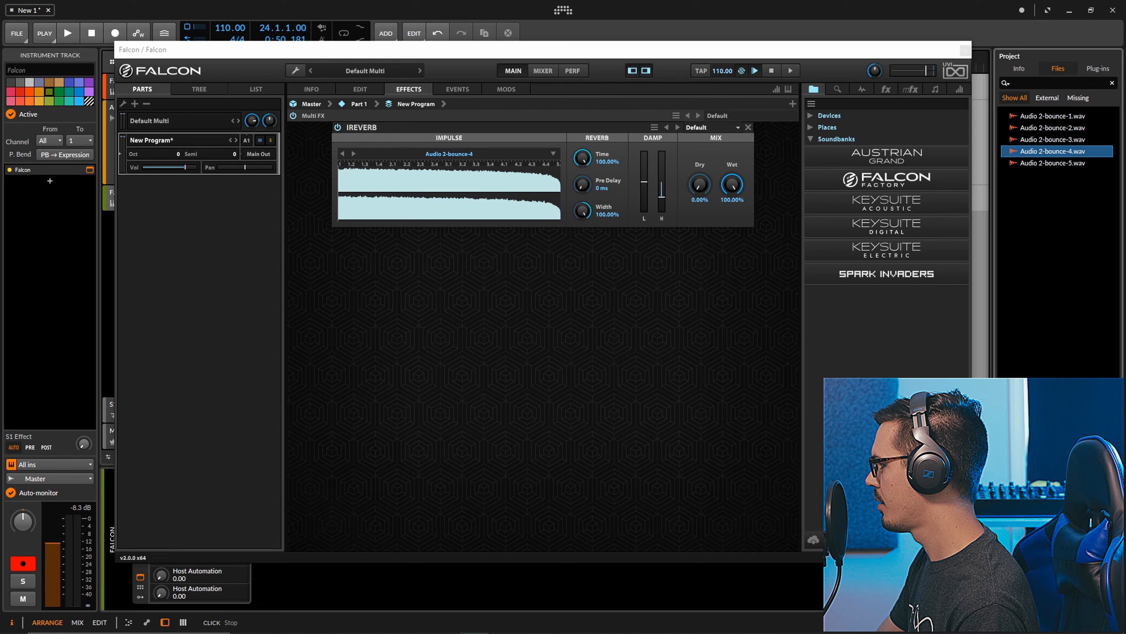
{"action": "left_click", "coordinate": [1074, 163]}
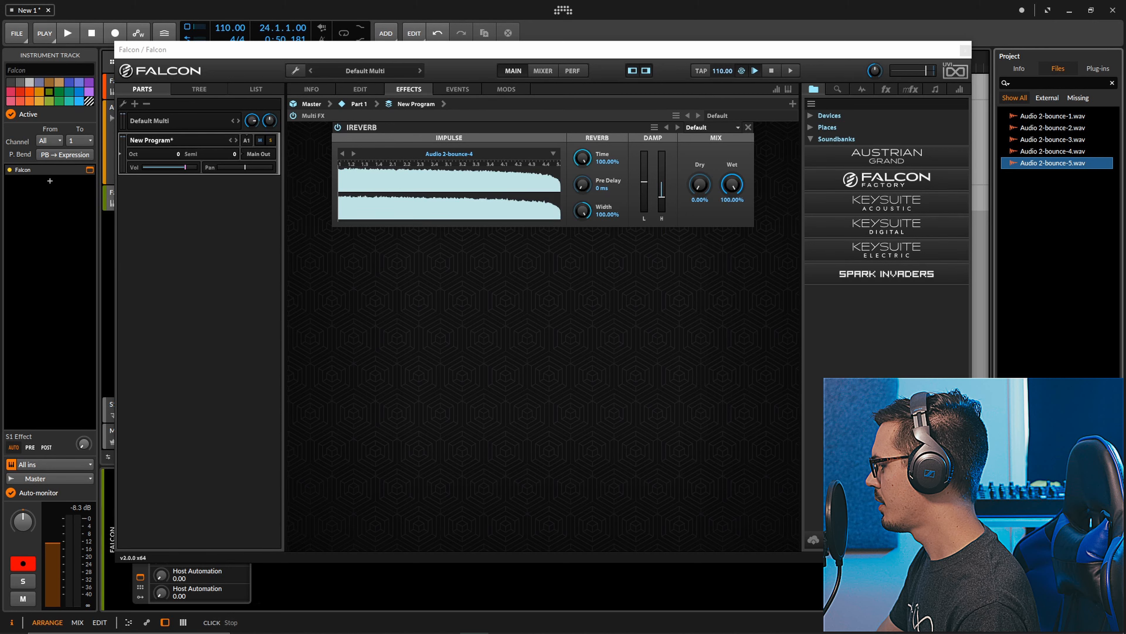
{"action": "left_click_drag", "start_coordinate": [1040, 163], "coordinate": [411, 189]}
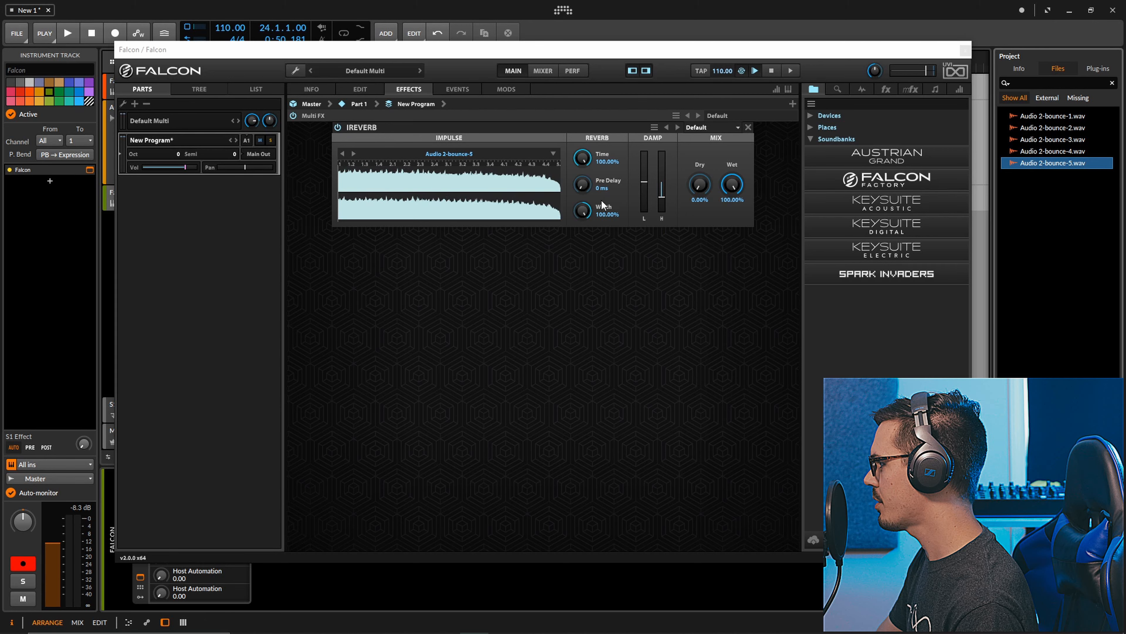
{"action": "left_click_drag", "start_coordinate": [665, 193], "coordinate": [661, 192]}
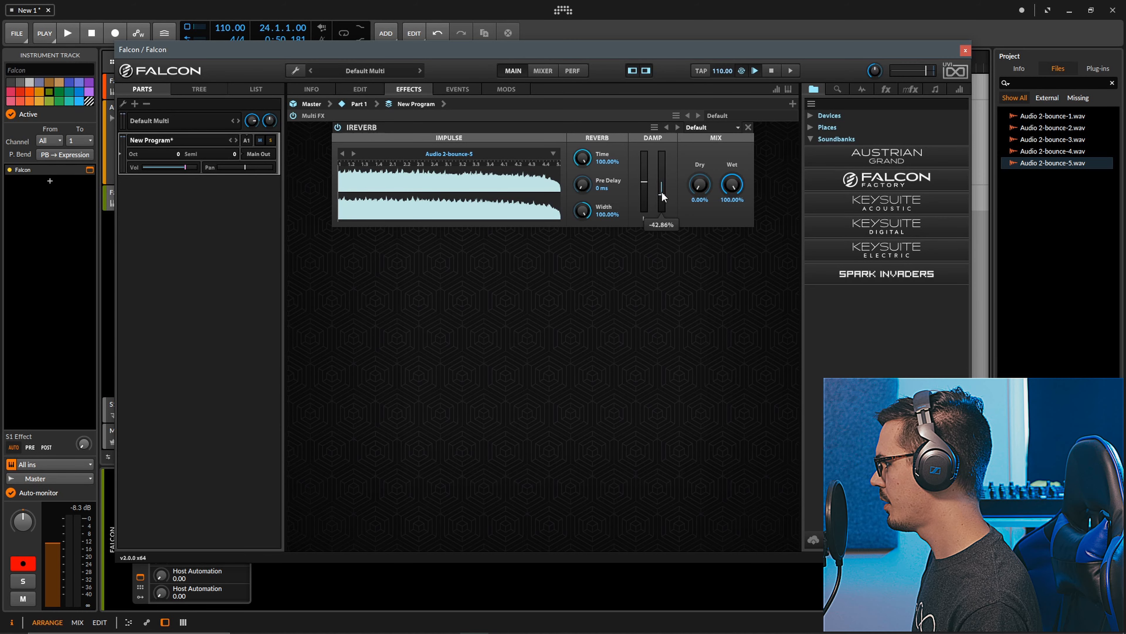
{"action": "double_click", "coordinate": [662, 195]}
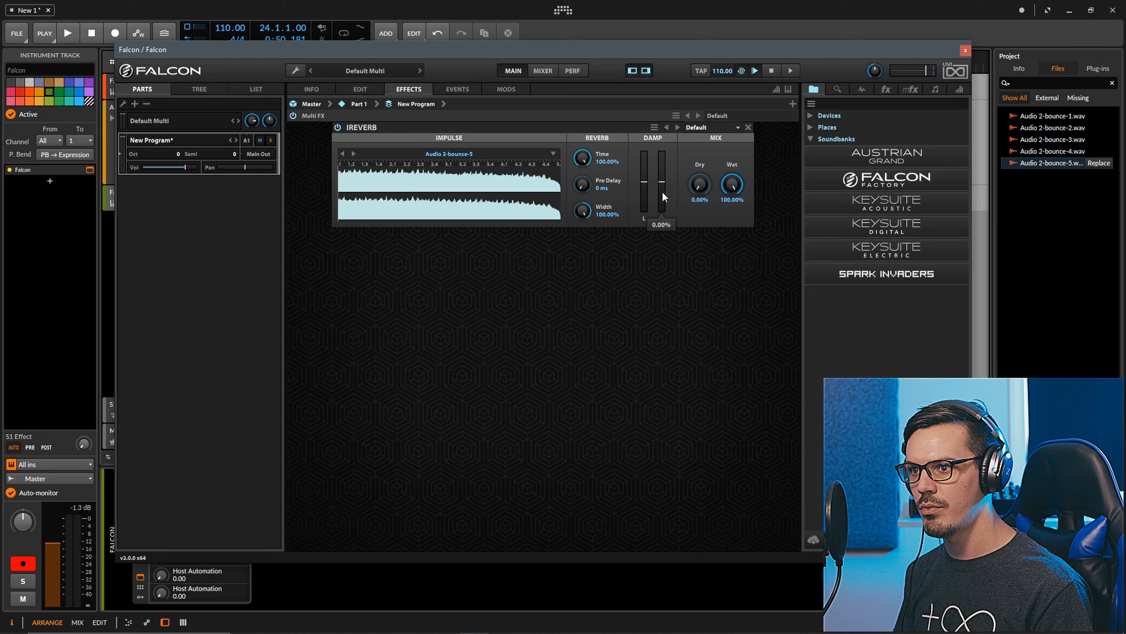
Look over the vocal sample program and its two IReverbs, and set the second IReverb's width to 100%
{"action": "left_click", "coordinate": [354, 90]}
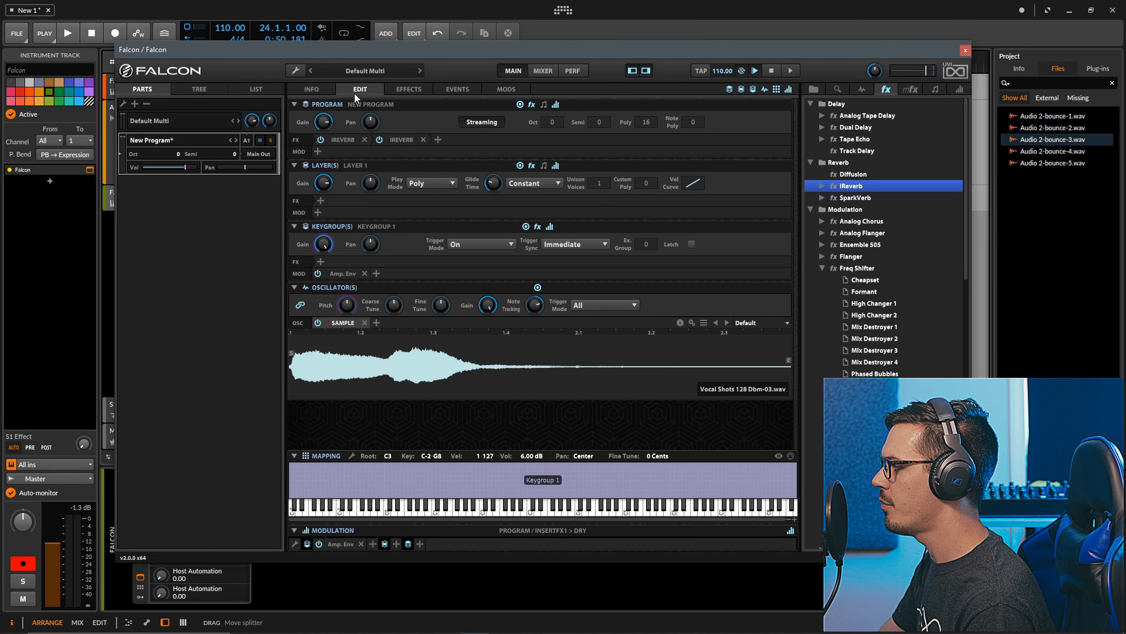
{"action": "left_click", "coordinate": [419, 91]}
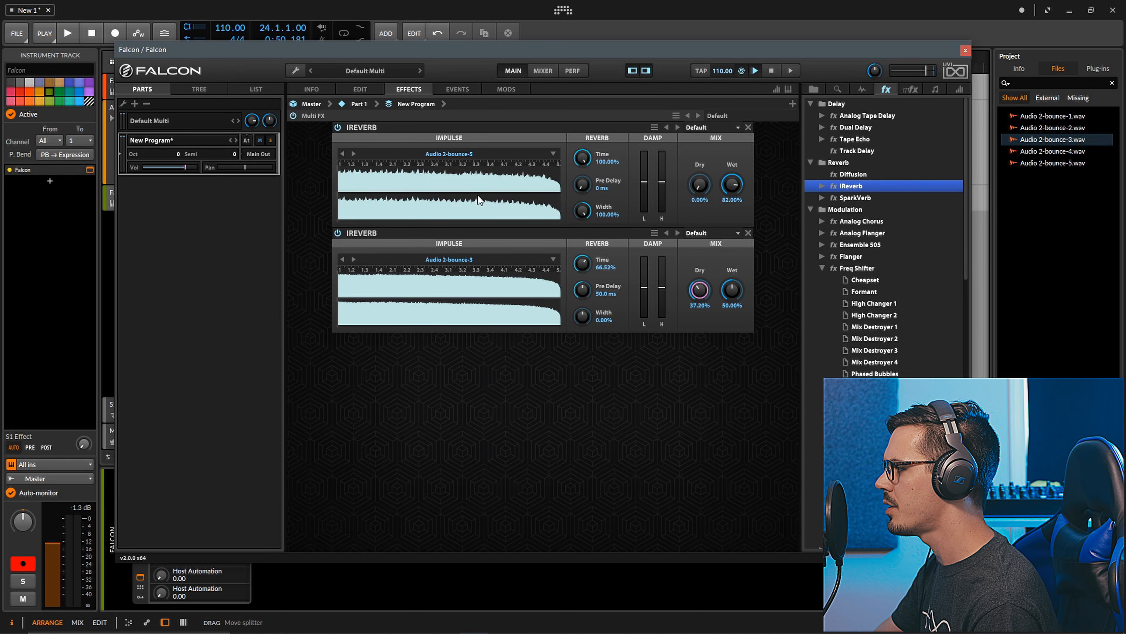
{"action": "left_click", "coordinate": [1068, 163]}
{"action": "mouse_move", "coordinate": [1054, 141]}
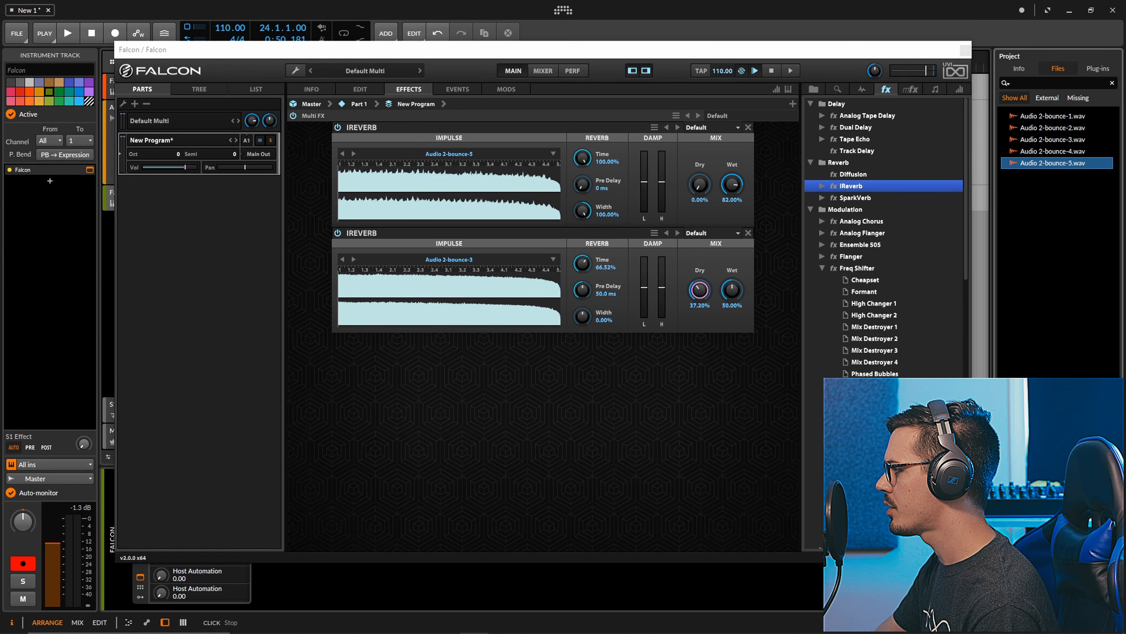
{"action": "left_click", "coordinate": [1045, 141]}
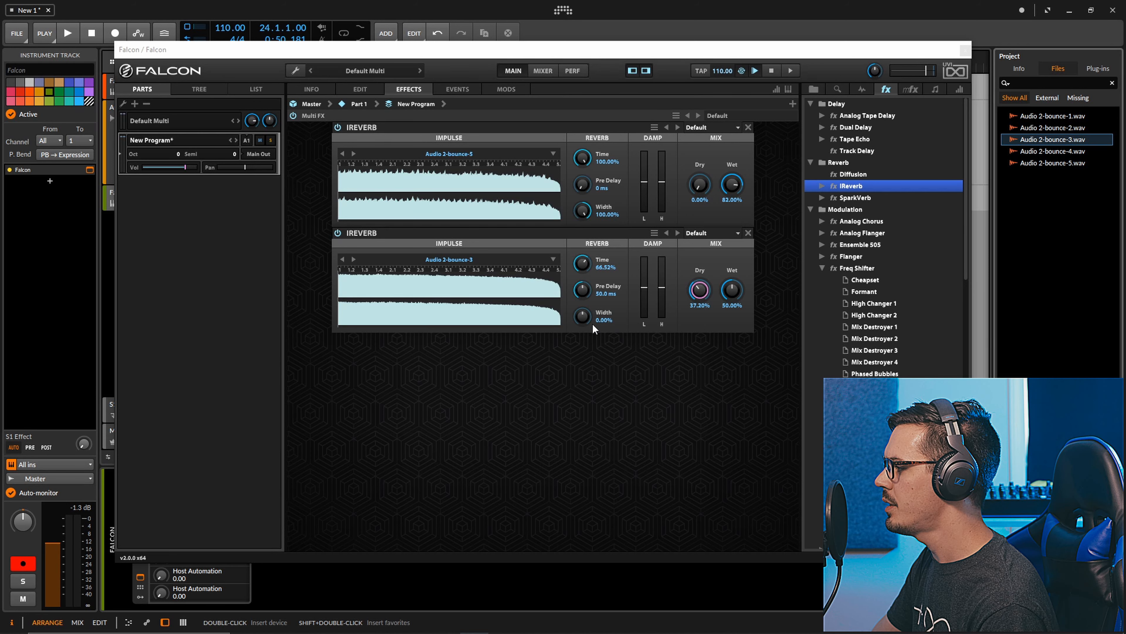
{"action": "double_click", "coordinate": [583, 316]}
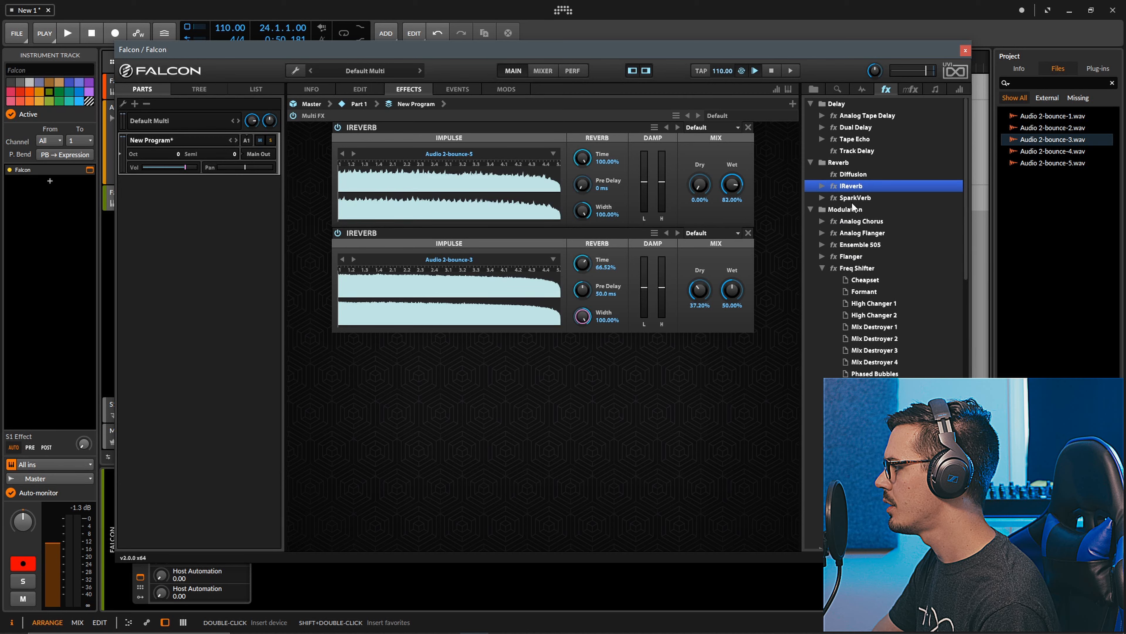
Insert a Thorus effect ahead of both IReverbs with 3 voices, 0.13 Hz speed and 3.91 cents depth, and lower its mix
{"action": "scroll", "coordinate": [869, 272], "scroll_direction": "down", "scroll_amount": 3}
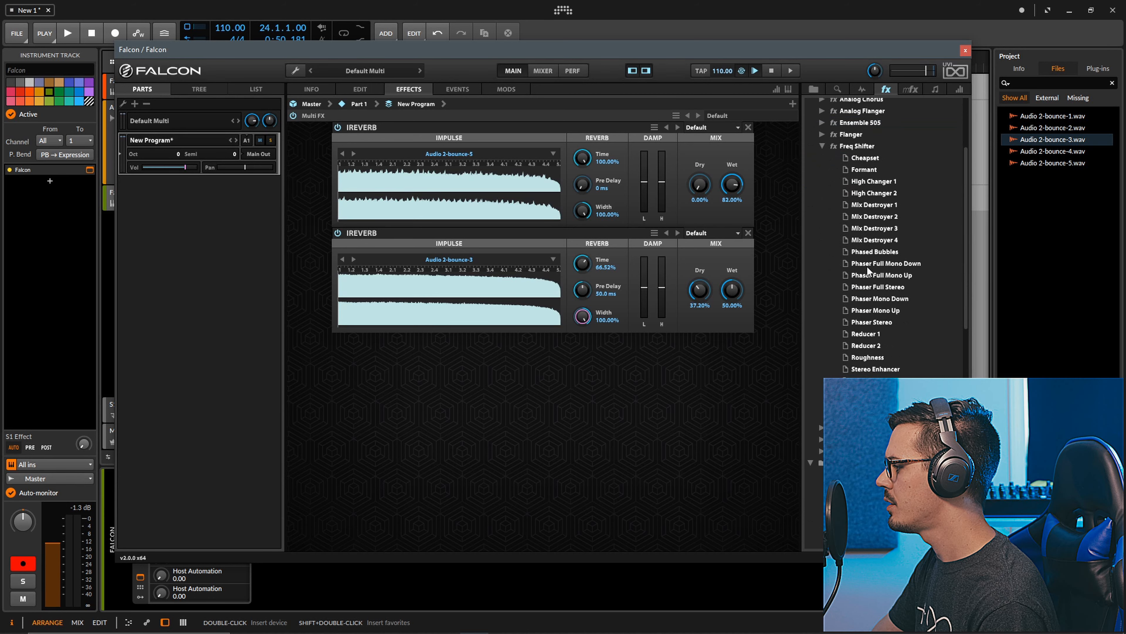
{"action": "left_click_drag", "start_coordinate": [851, 451], "coordinate": [512, 125]}
{"action": "left_click_drag", "start_coordinate": [361, 237], "coordinate": [408, 279]}
{"action": "left_click_drag", "start_coordinate": [446, 234], "coordinate": [460, 239]}
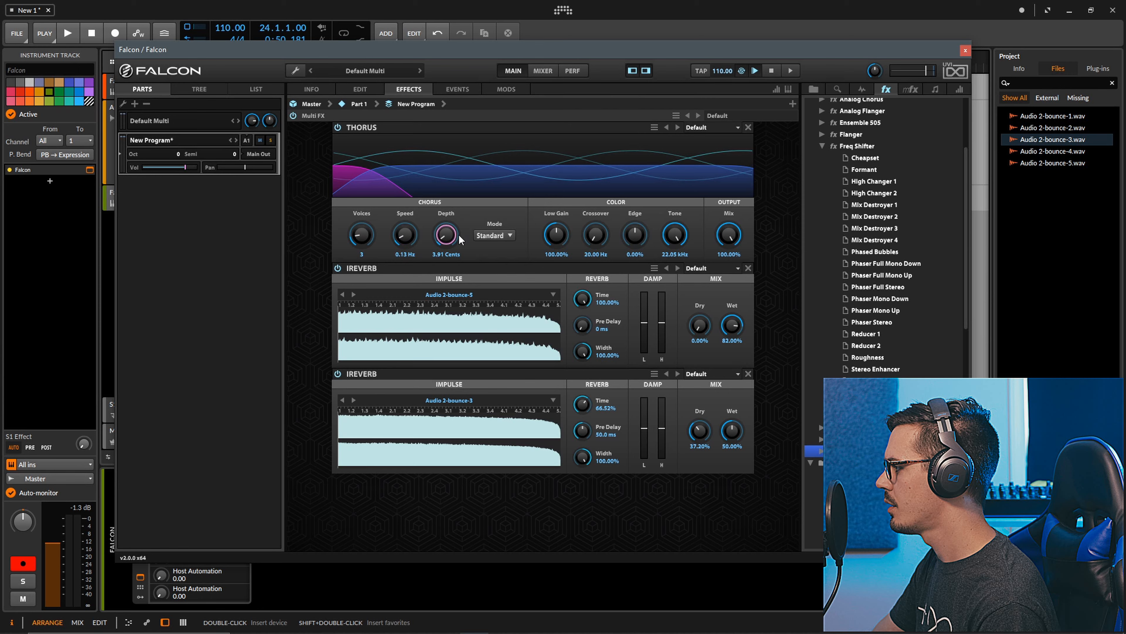
{"action": "left_click_drag", "start_coordinate": [729, 235], "coordinate": [735, 307]}
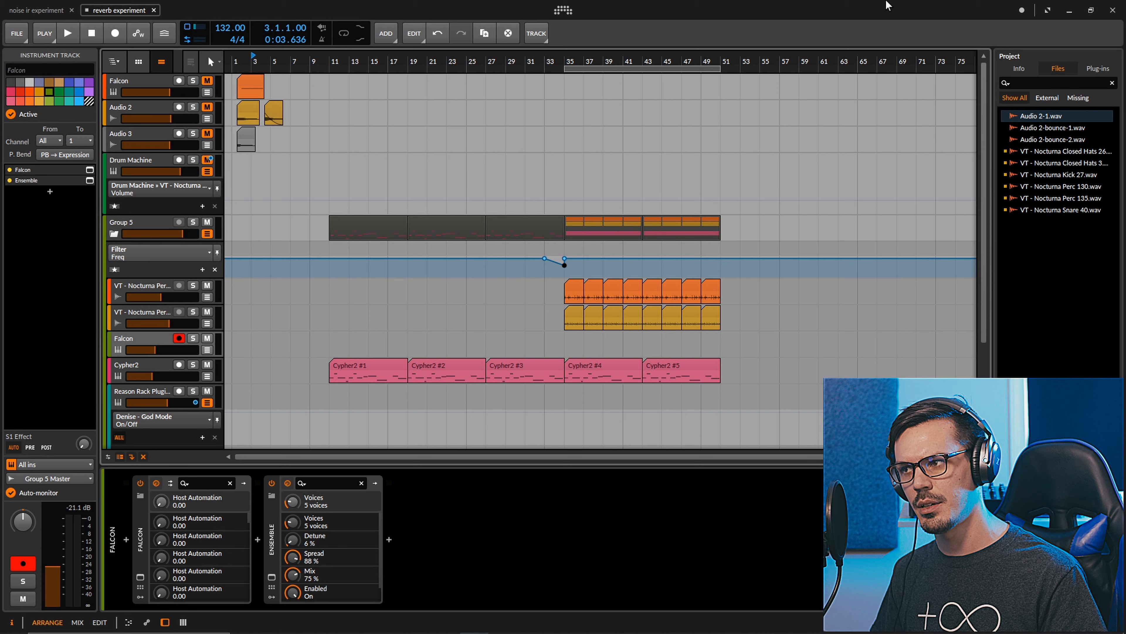
Solo the Reason Rack Plugin track and listen to it with the All Plate Spread reverb bypassed
{"action": "left_click", "coordinate": [142, 392]}
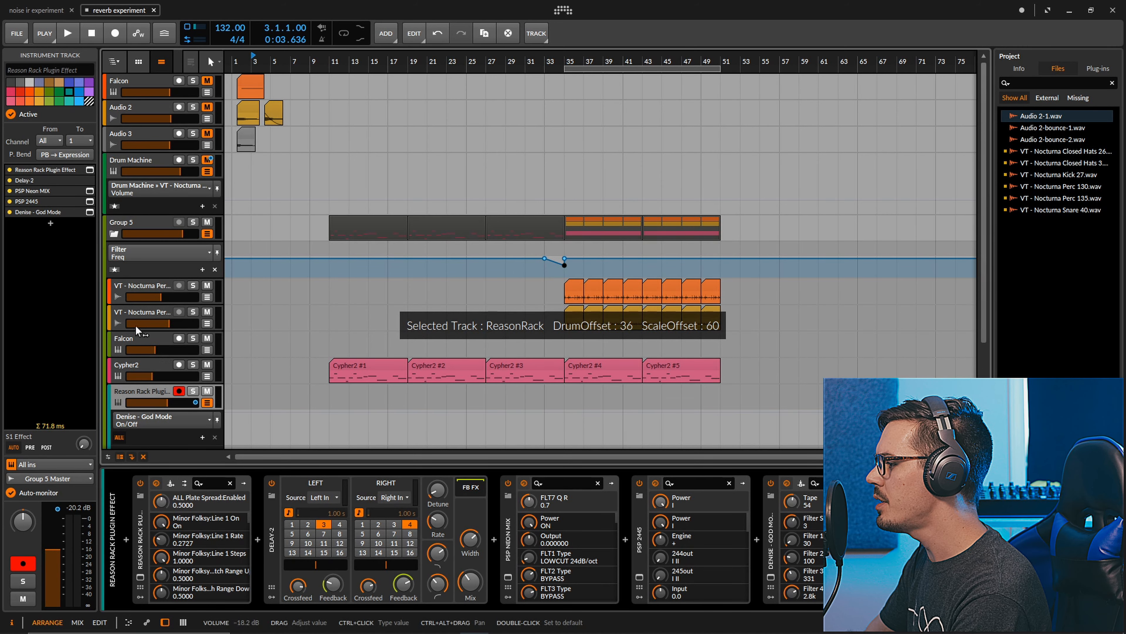
{"action": "left_click", "coordinate": [89, 169]}
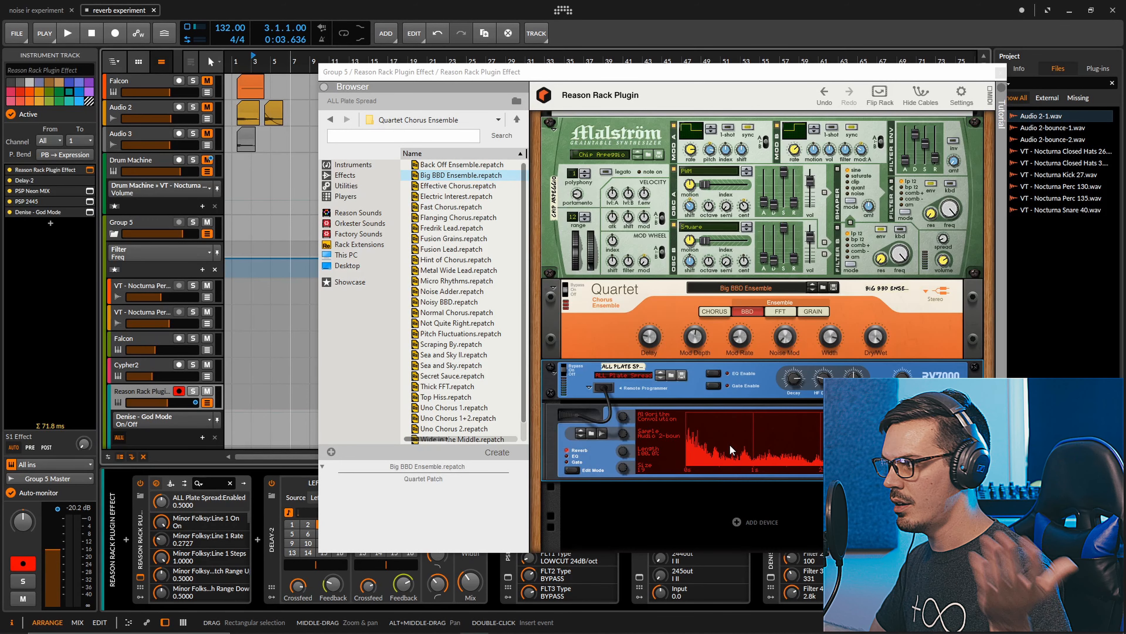
{"action": "left_click", "coordinate": [572, 374]}
{"action": "left_click", "coordinate": [193, 390]}
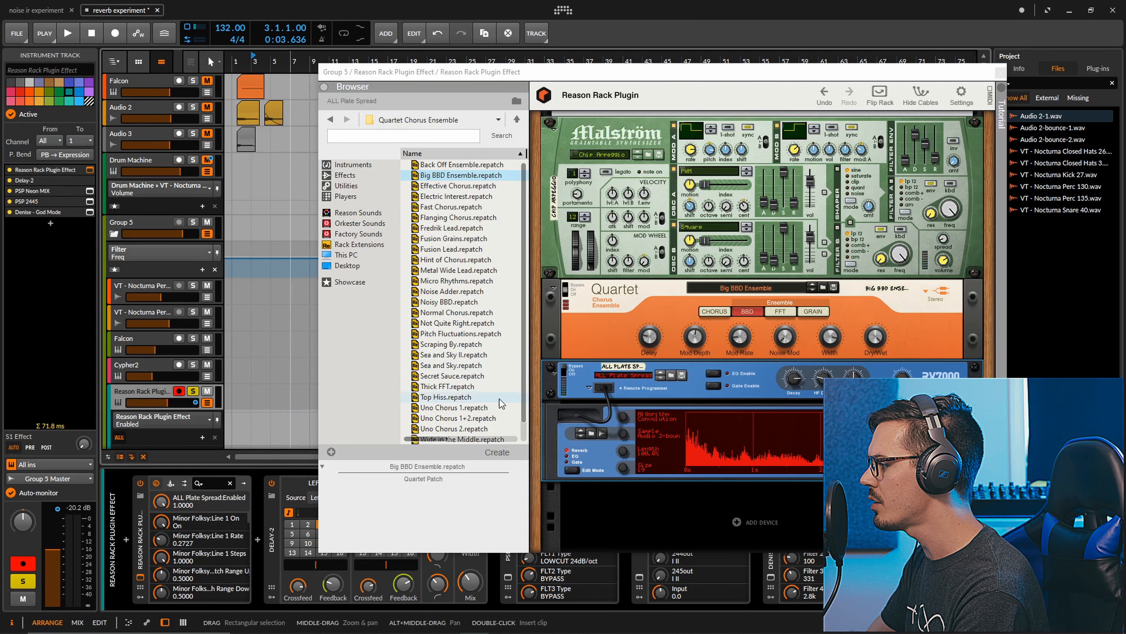
{"action": "key", "text": "space"}
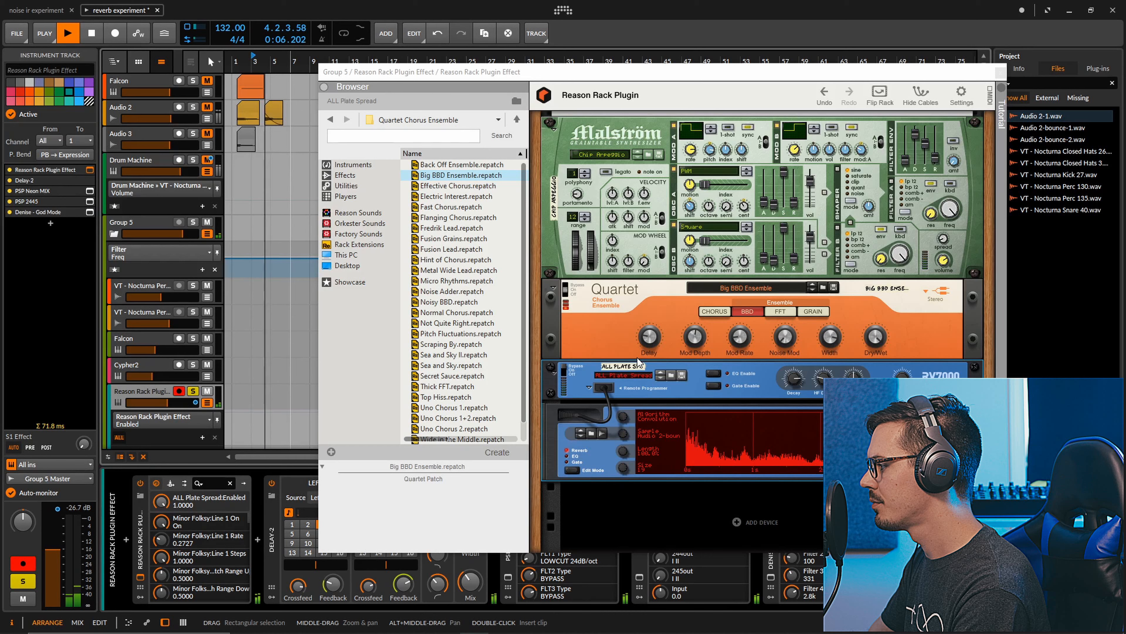
{"action": "key", "text": "space"}
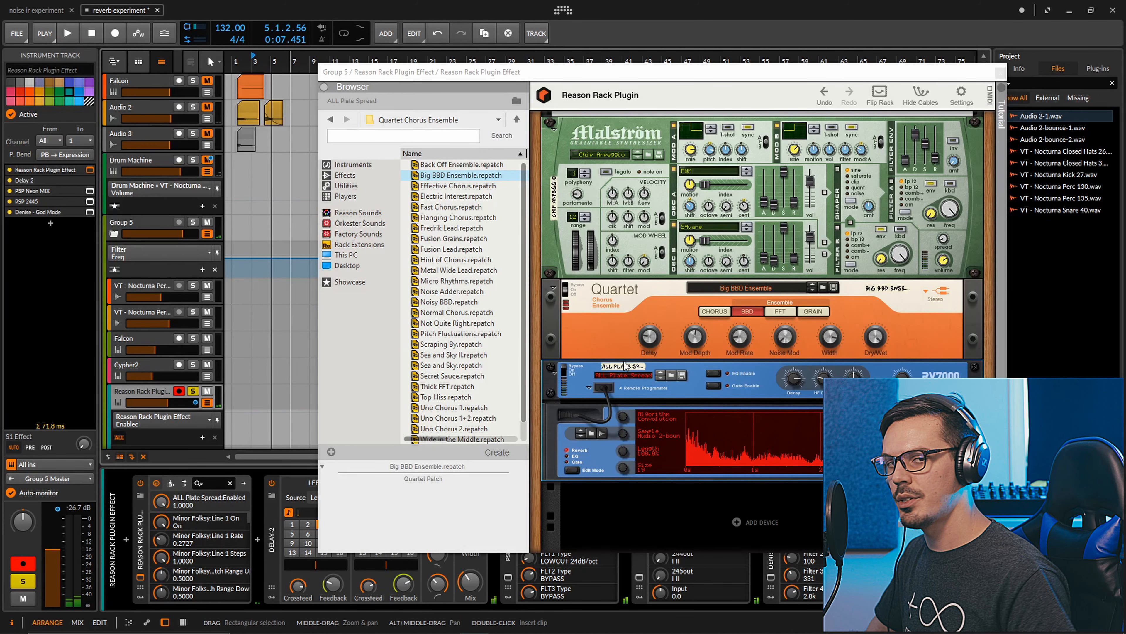
Turn the All Plate Spread reverb back on and play the soloed track with it
{"action": "left_click", "coordinate": [566, 375]}
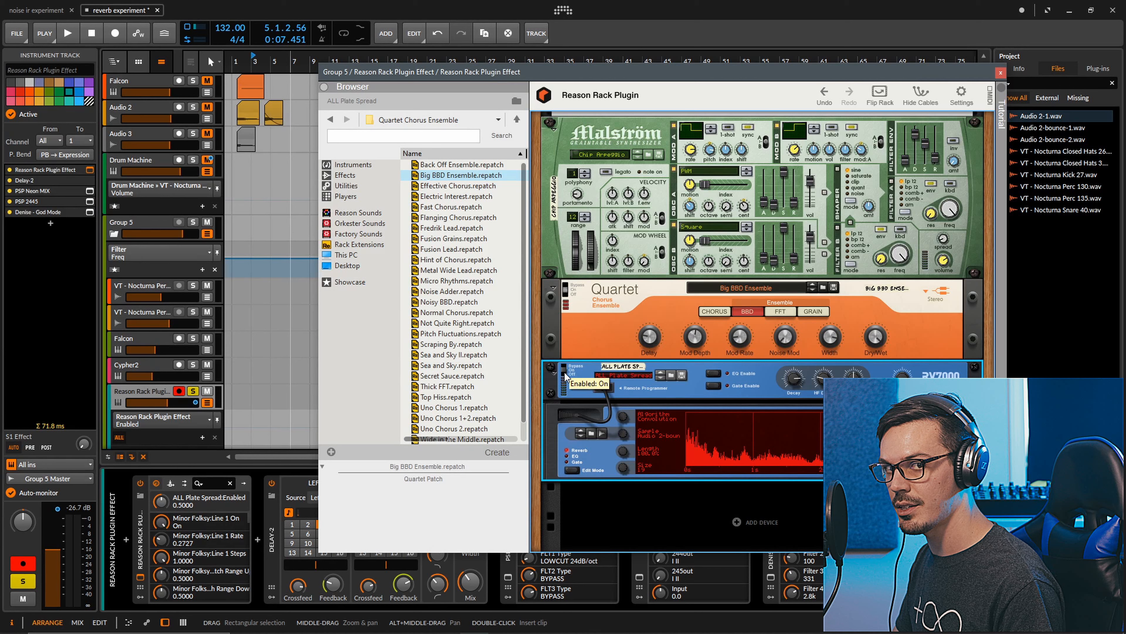
{"action": "key", "text": "space"}
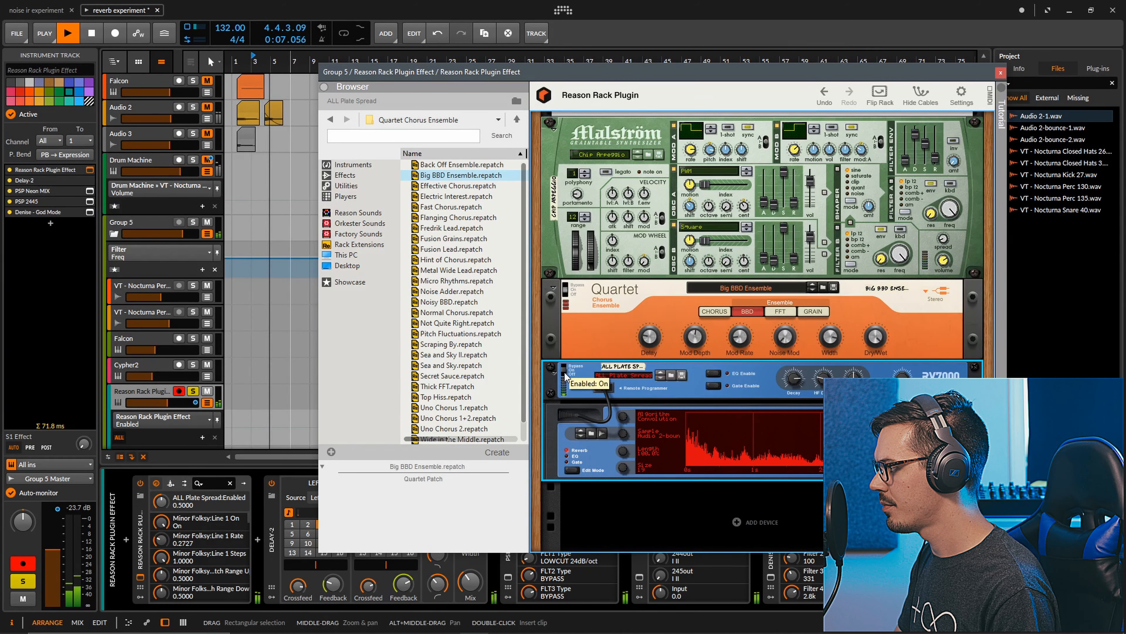
{"action": "key", "text": "space"}
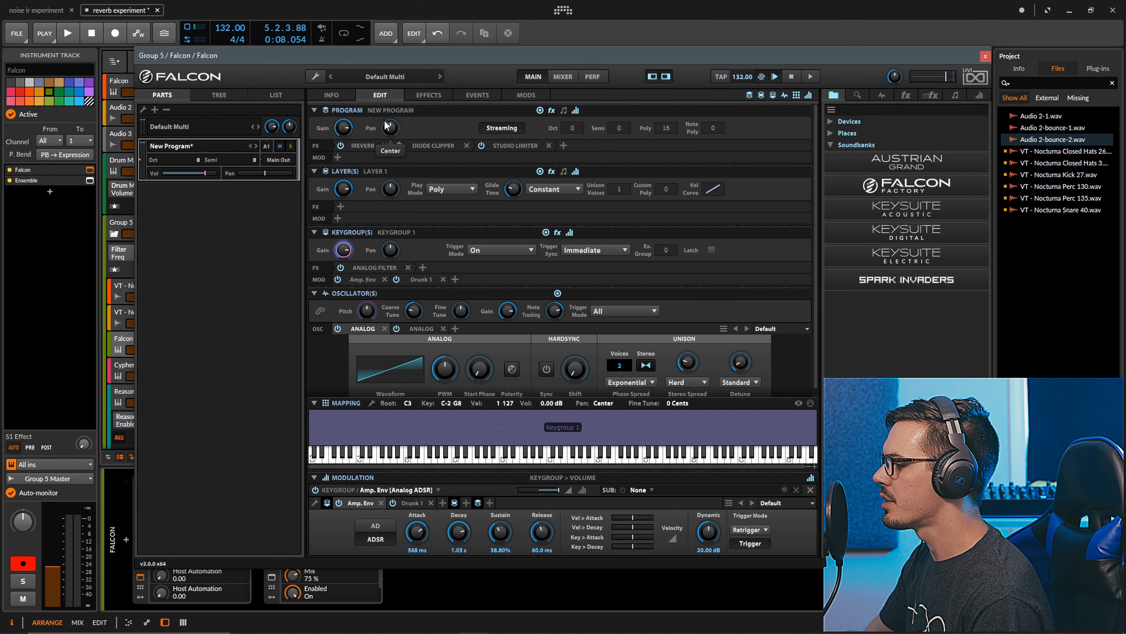
Examine the two Analog oscillators and the keygroup's Analog Filter settings in the Falcon patch
{"action": "left_click", "coordinate": [414, 330]}
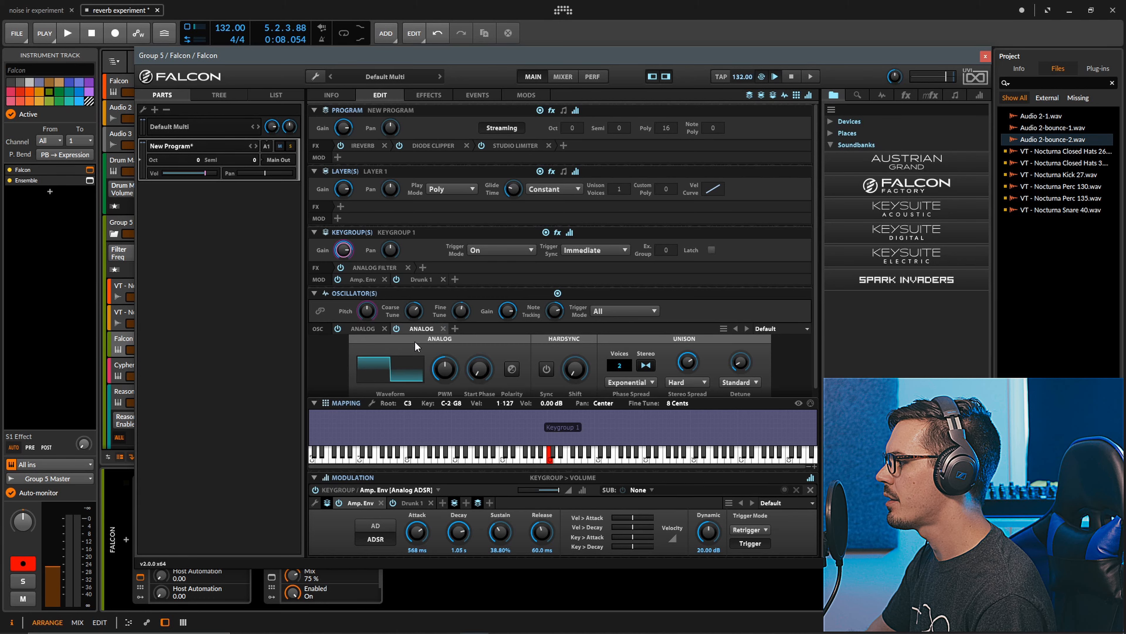
{"action": "left_click", "coordinate": [365, 329]}
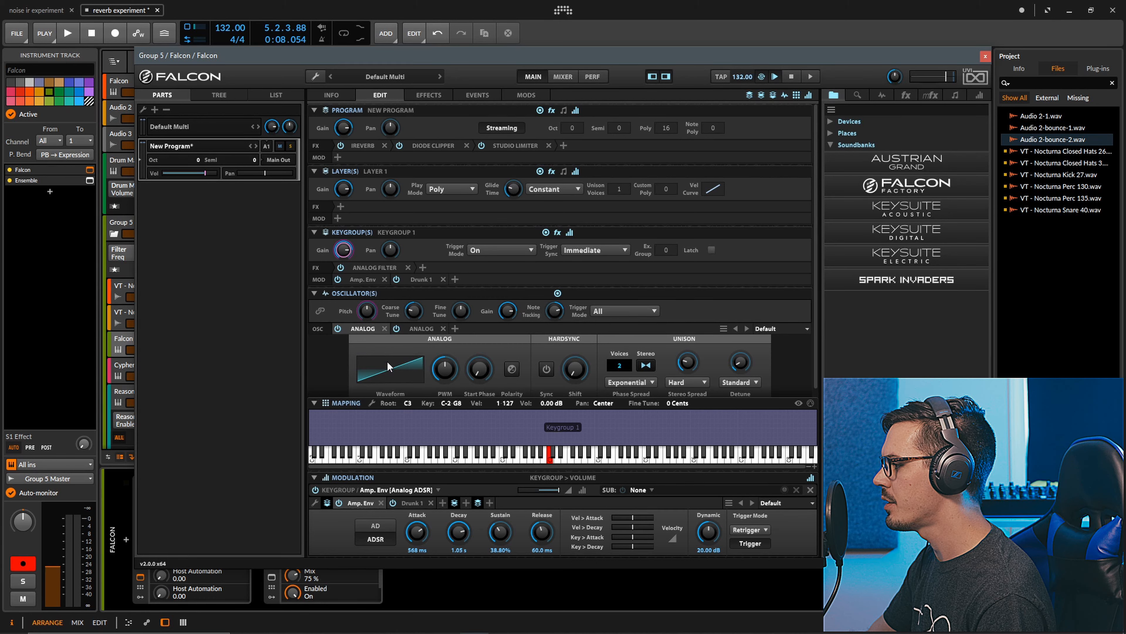
{"action": "left_click", "coordinate": [426, 328]}
{"action": "left_click", "coordinate": [394, 267]}
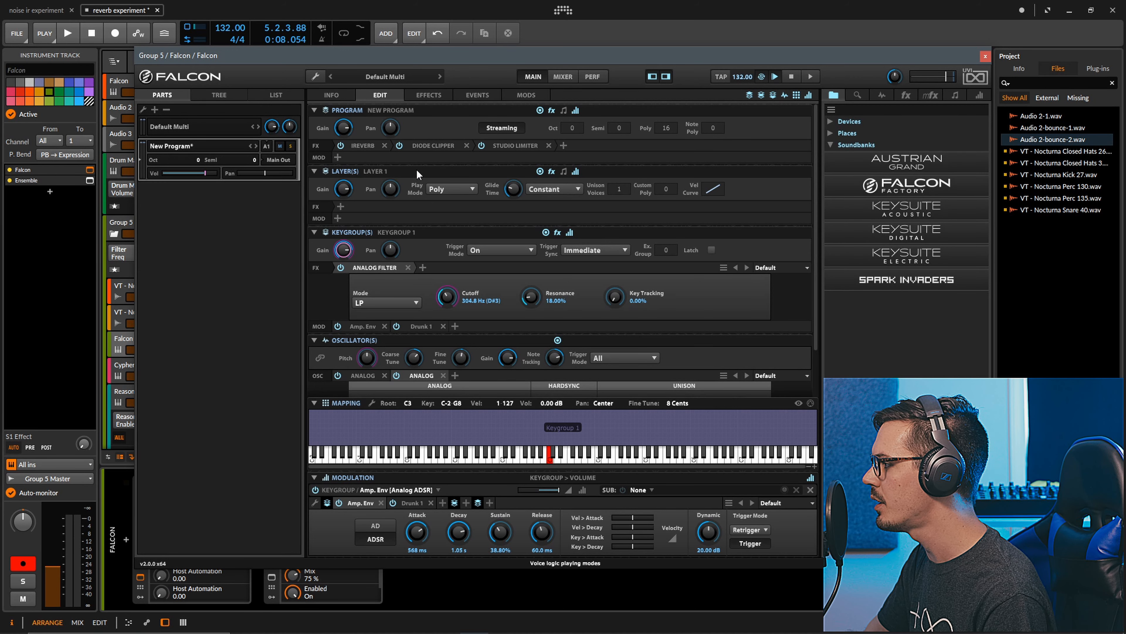
Examine the program's IReverb, Diode Clipper and Studio Limiter effects and the Audio 2-bounce-2 file, and close the Falcon window
{"action": "left_click", "coordinate": [428, 95]}
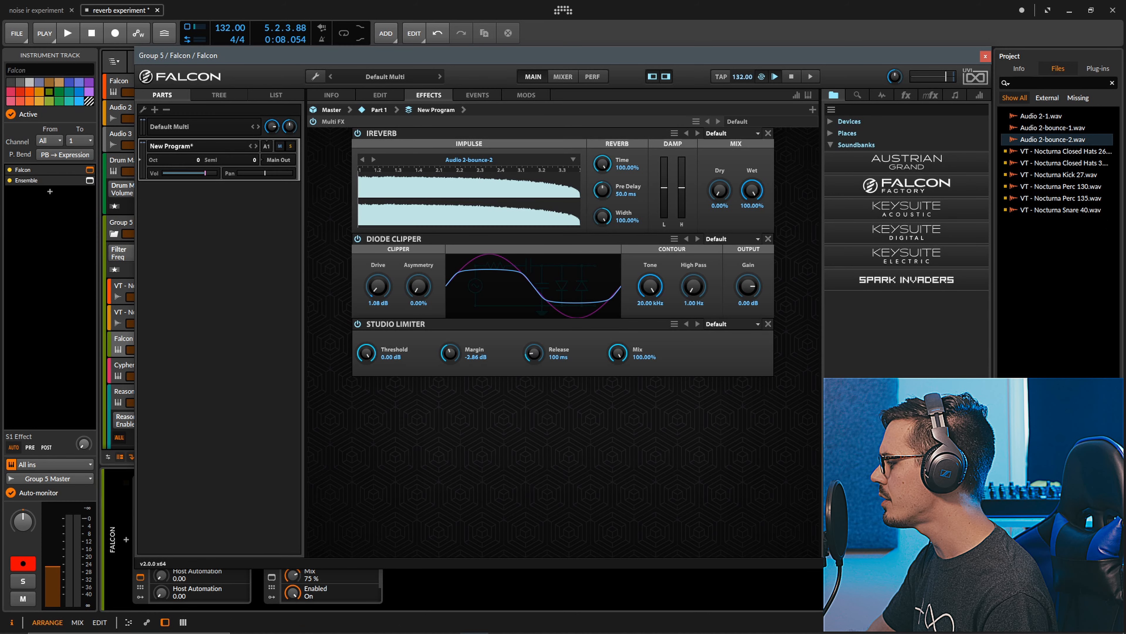
{"action": "left_click", "coordinate": [1053, 139]}
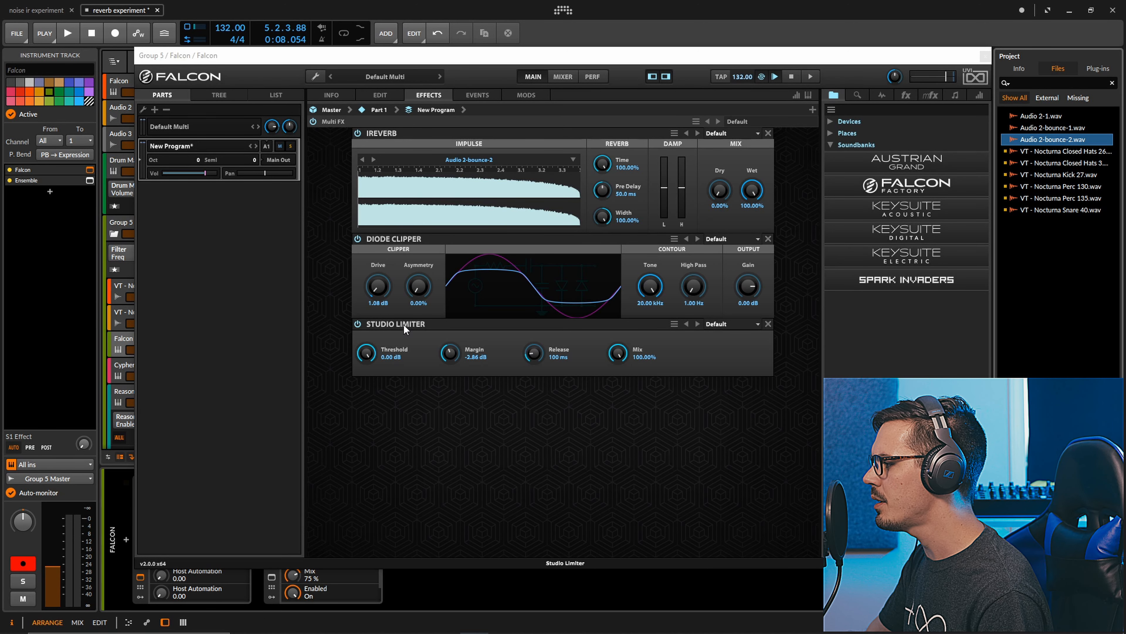
{"action": "left_click", "coordinate": [358, 145]}
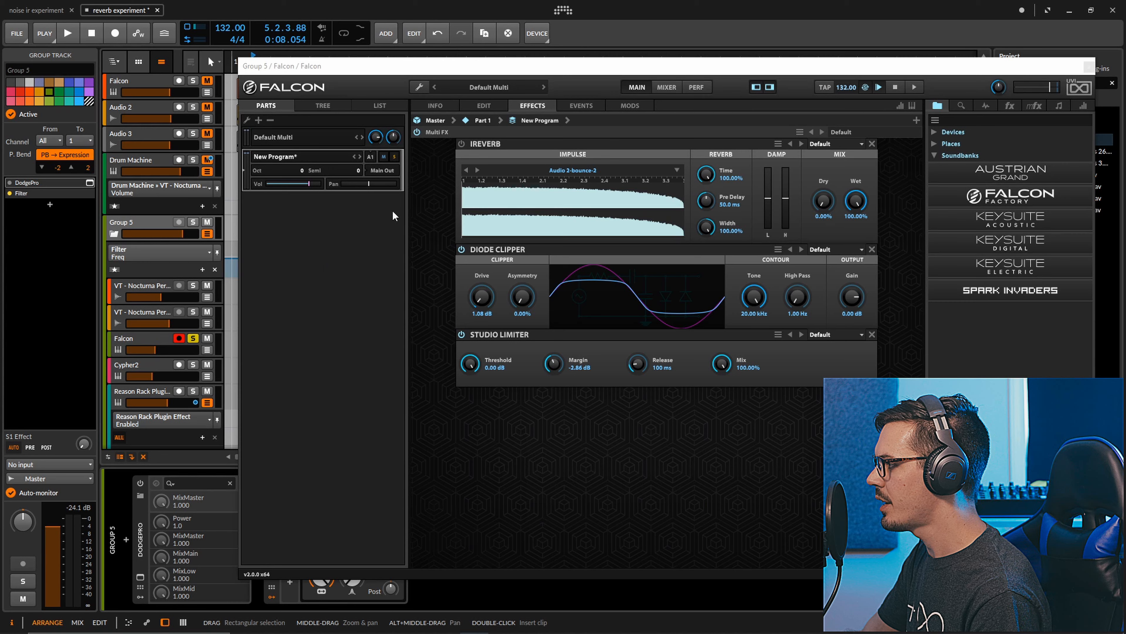
{"action": "left_click_drag", "start_coordinate": [528, 70], "coordinate": [471, 65]}
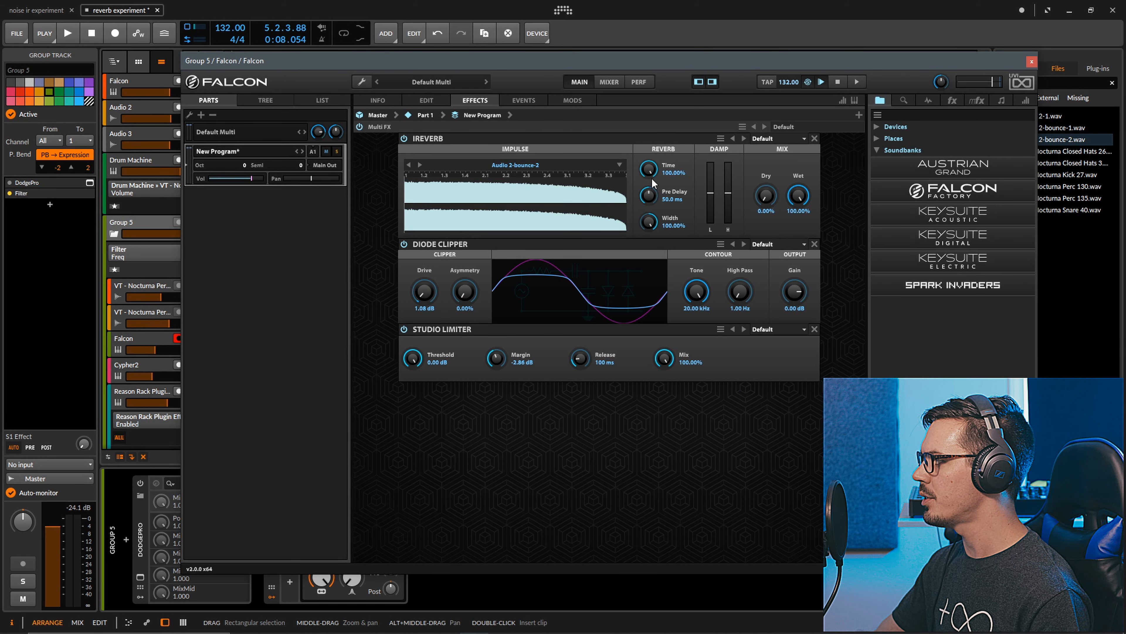
{"action": "left_click", "coordinate": [1031, 63]}
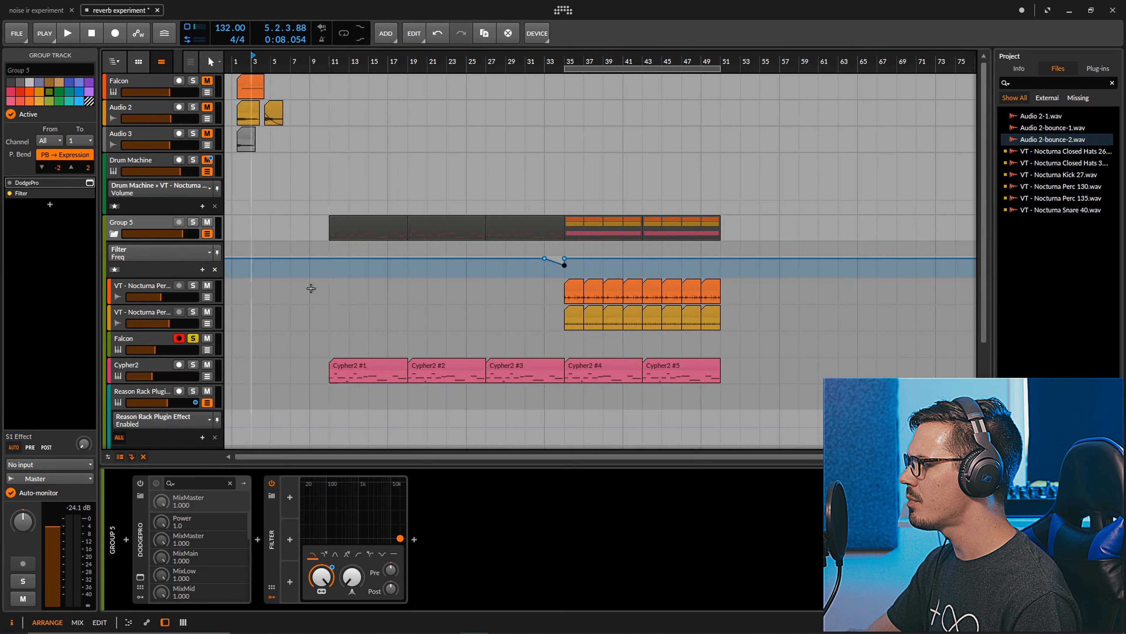